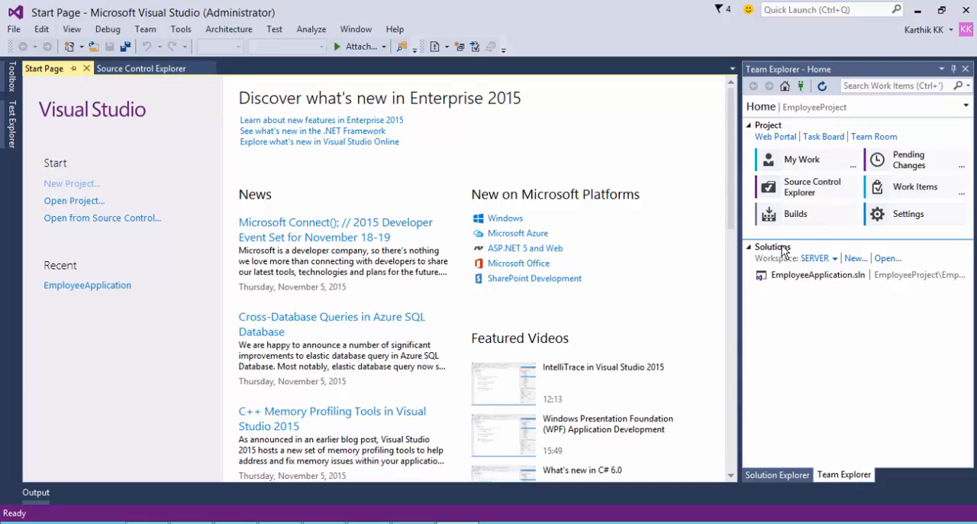
left_click(875, 110)
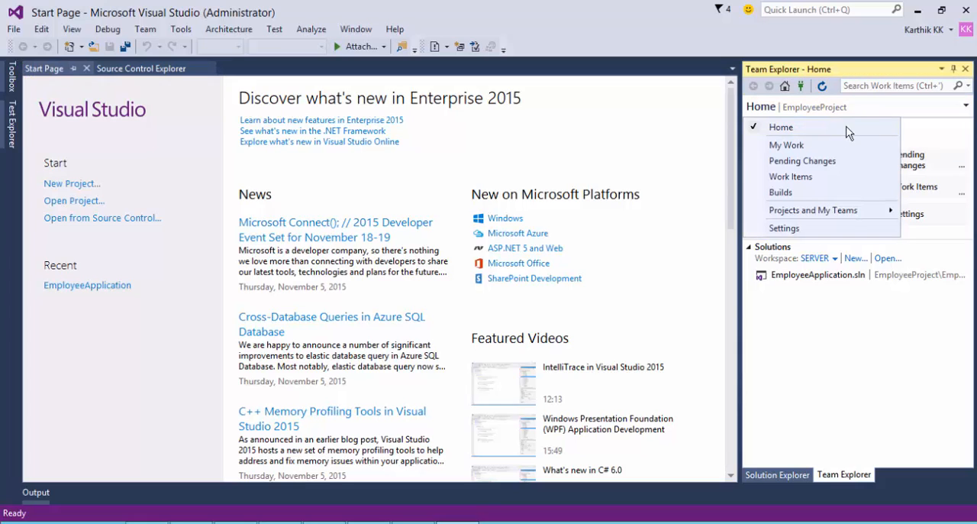
left_click(853, 401)
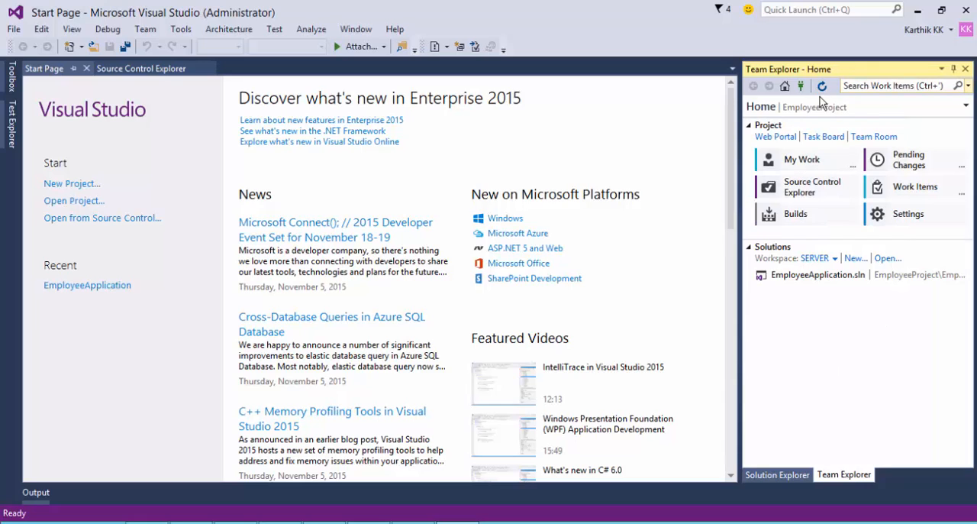
mouse_move(852, 112)
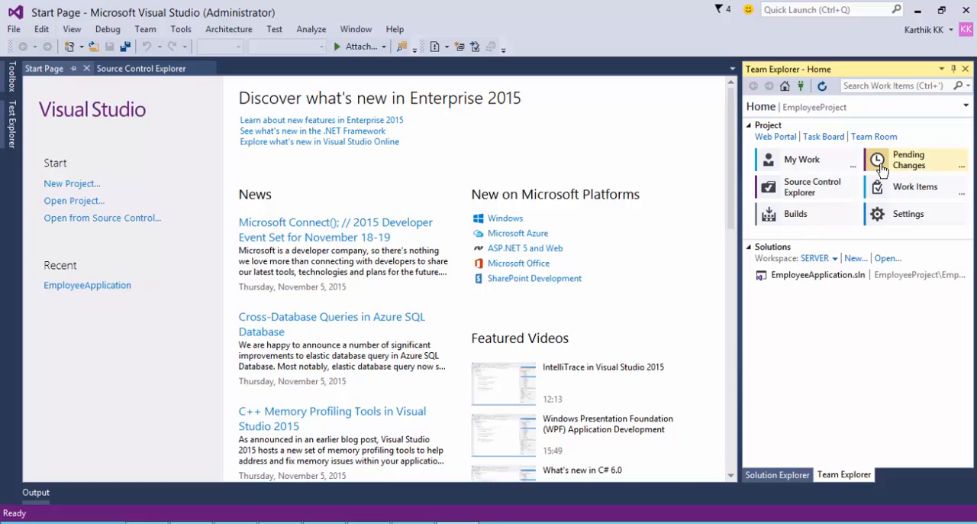
Open the Builds page of EmployeeProject and expand the XAML Build Definitions section, leaving Build Definitions collapsed.
left_click(811, 217)
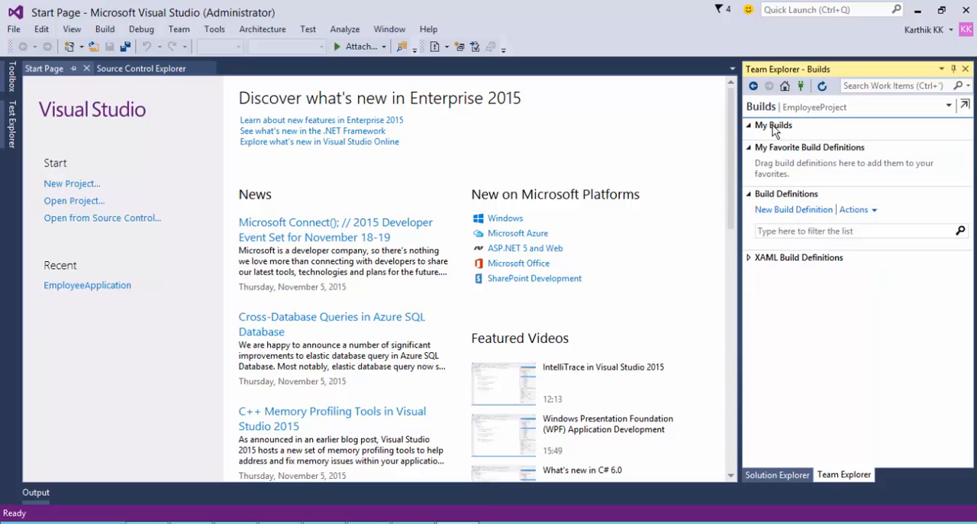
left_click(750, 195)
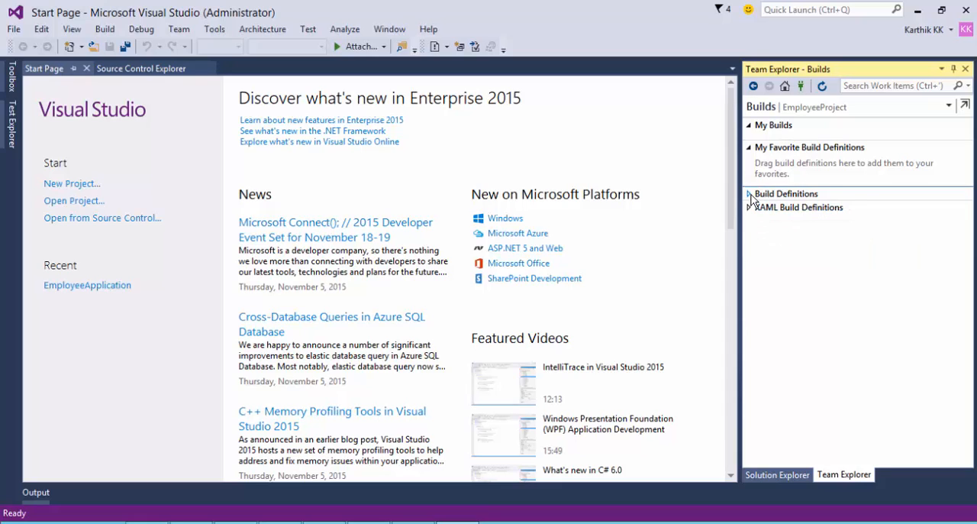
left_click(750, 195)
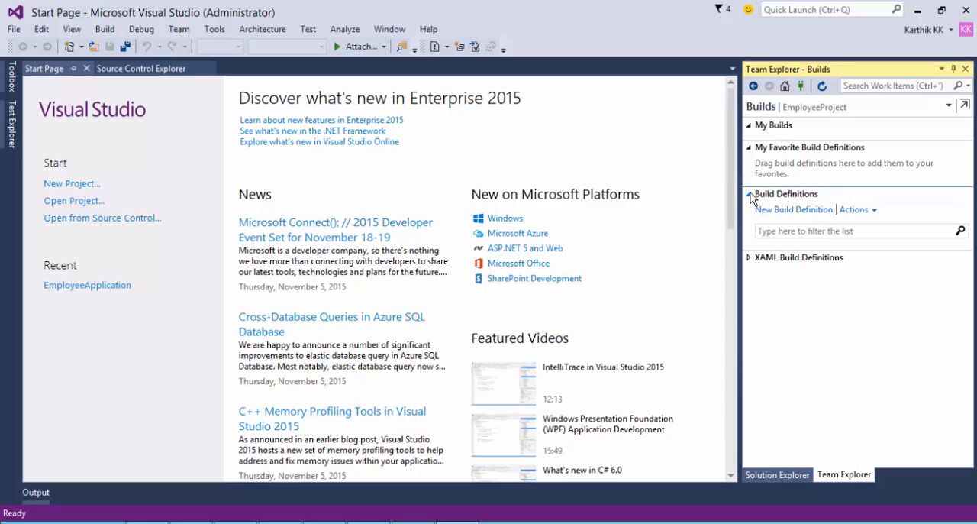
left_click(750, 195)
left_click(748, 209)
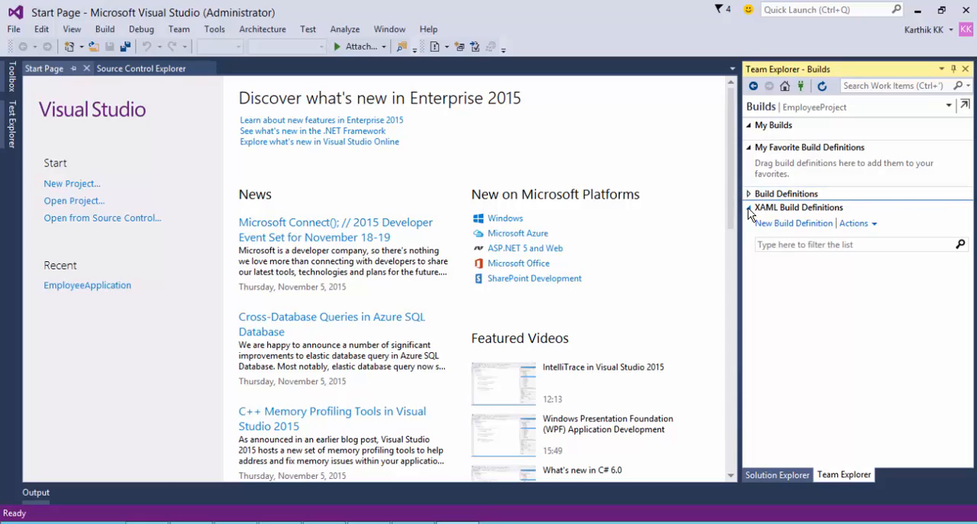
left_click(748, 208)
left_click(750, 195)
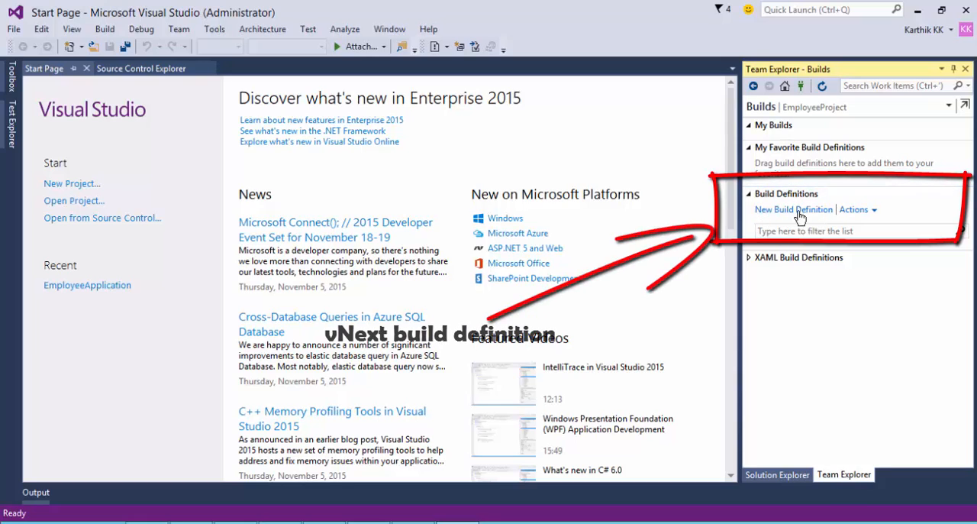
left_click(750, 195)
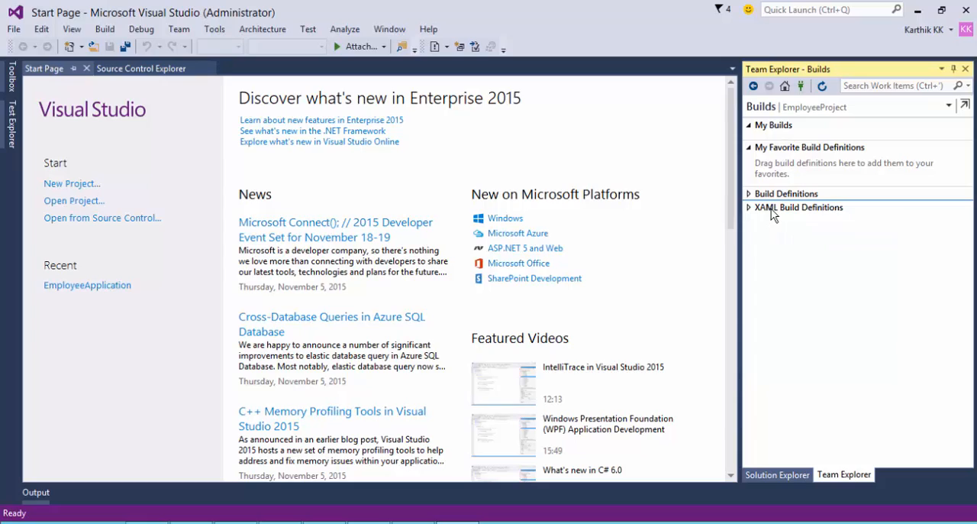
left_click(777, 211)
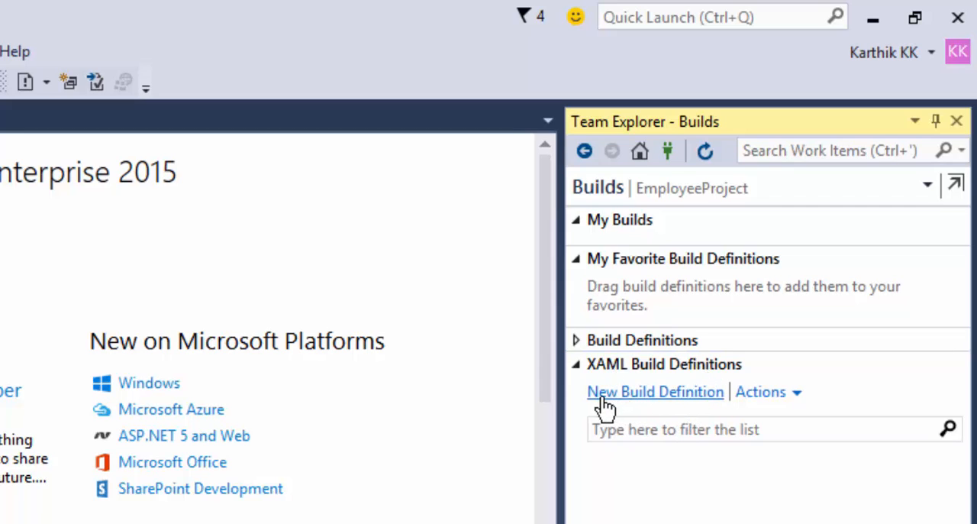
Check the default controller and agent in the XAML Build Configuration of the Team Foundation Server Administration Console.
left_click(797, 393)
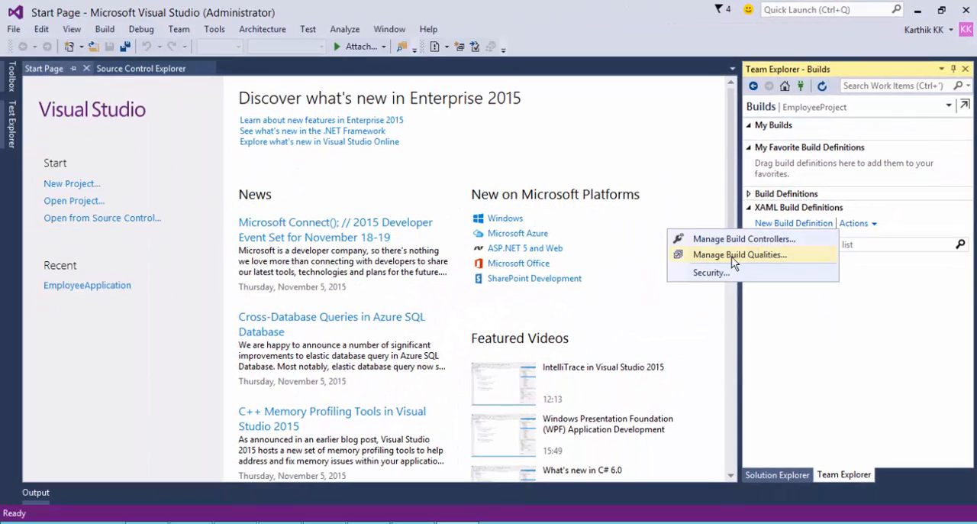
left_click(325, 522)
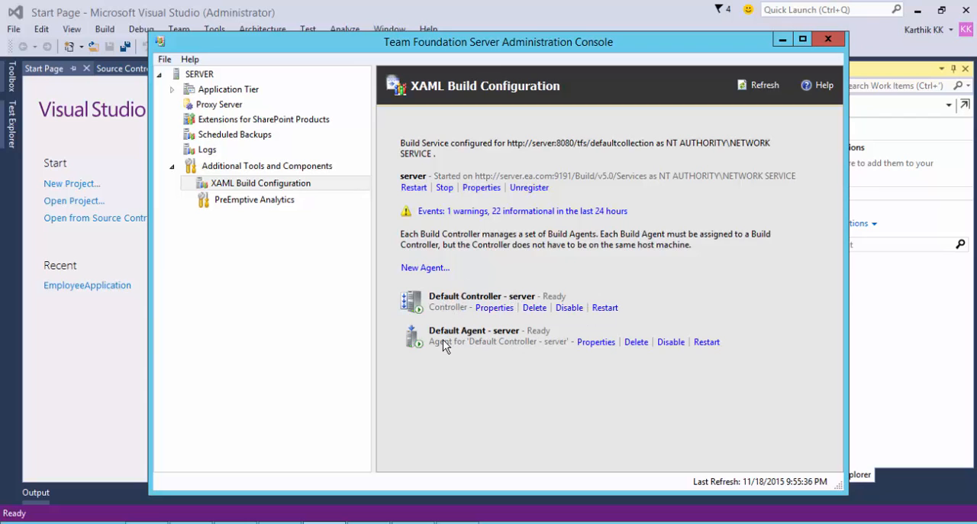
left_click(784, 41)
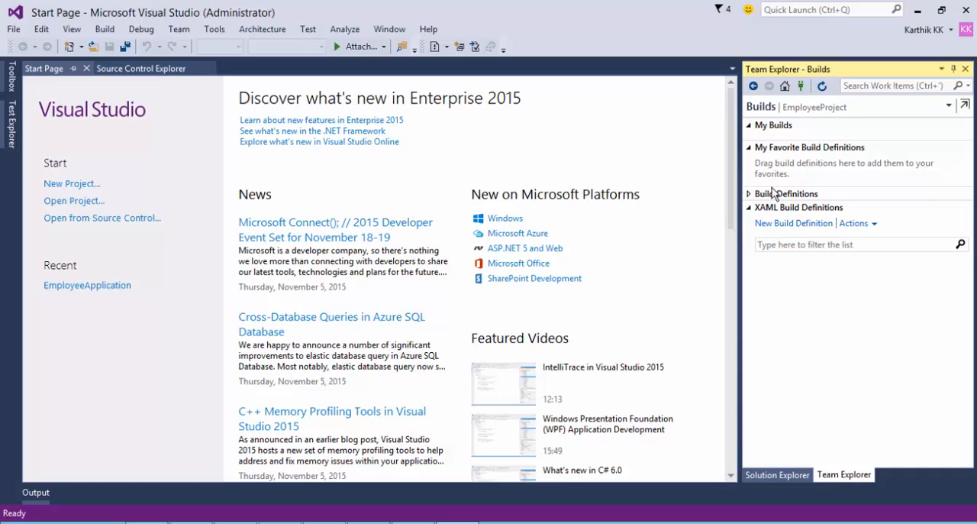
Open the build controller manager for XAML builds and compare its controller and agent with those in the administration console.
left_click(872, 221)
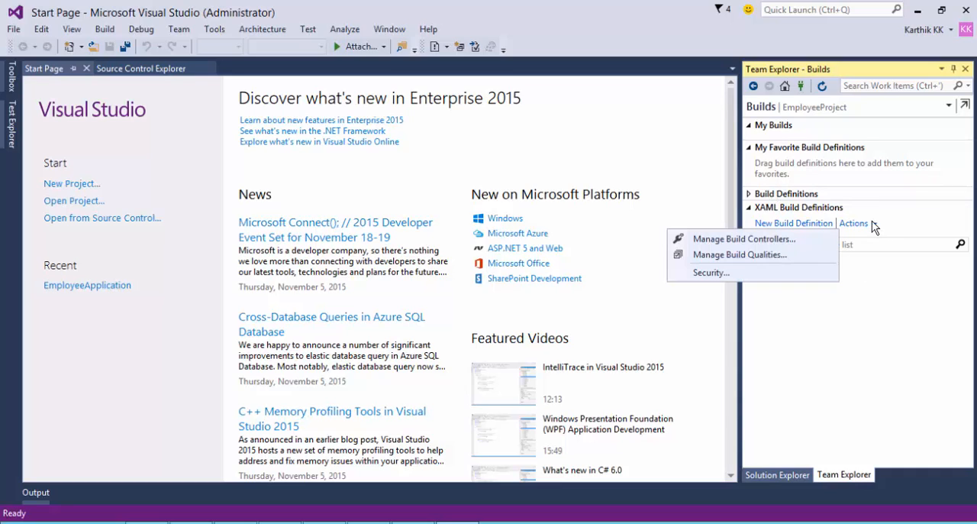
left_click(739, 240)
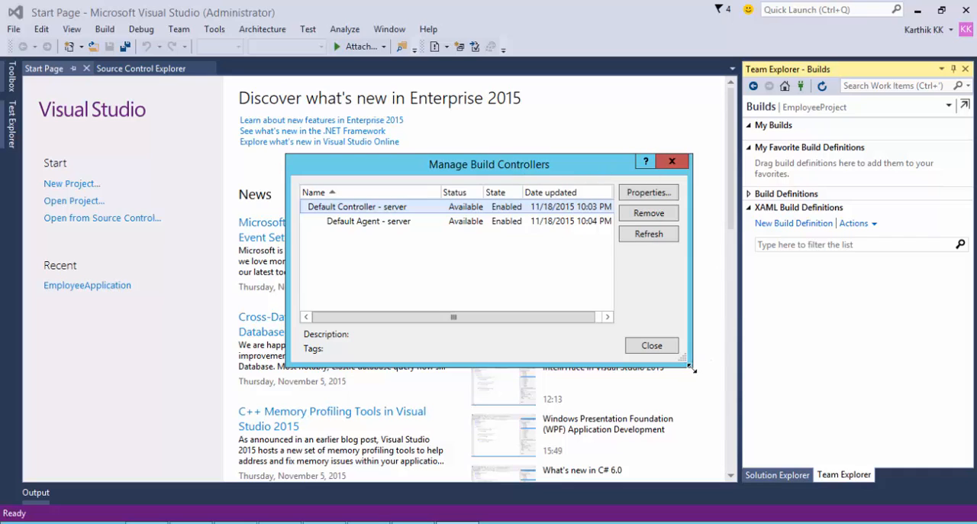
left_click_drag(690, 368, 736, 396)
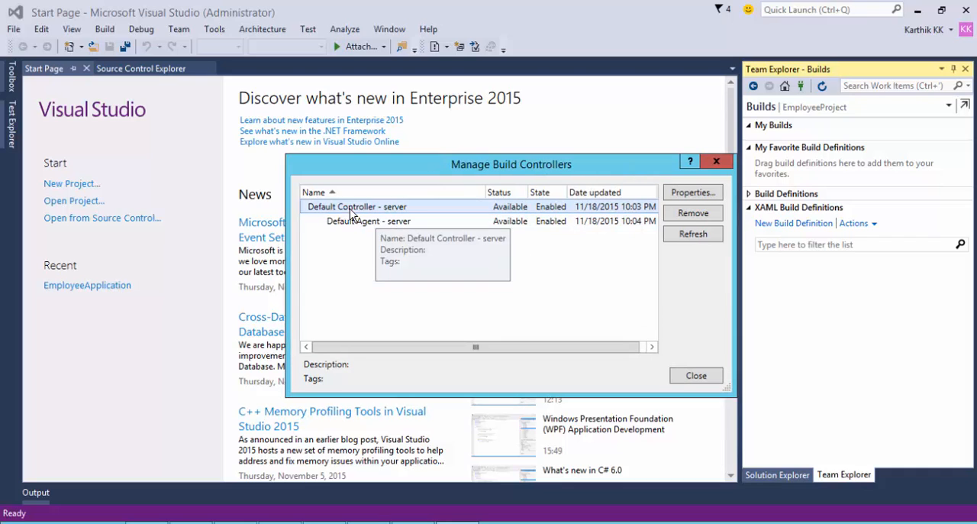
left_click(393, 223)
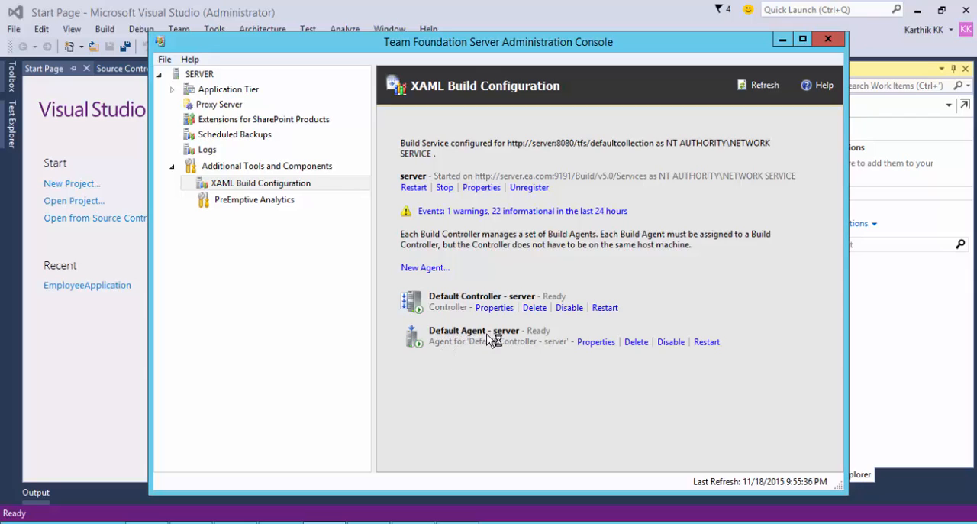
left_click(782, 41)
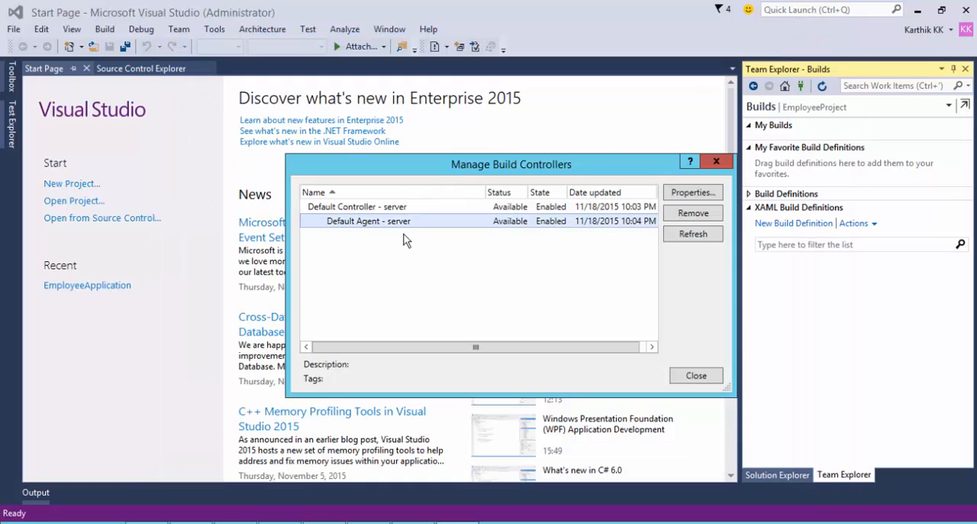
Look at the default controller's properties, then close the administration console and the build controller manager.
left_click(351, 206)
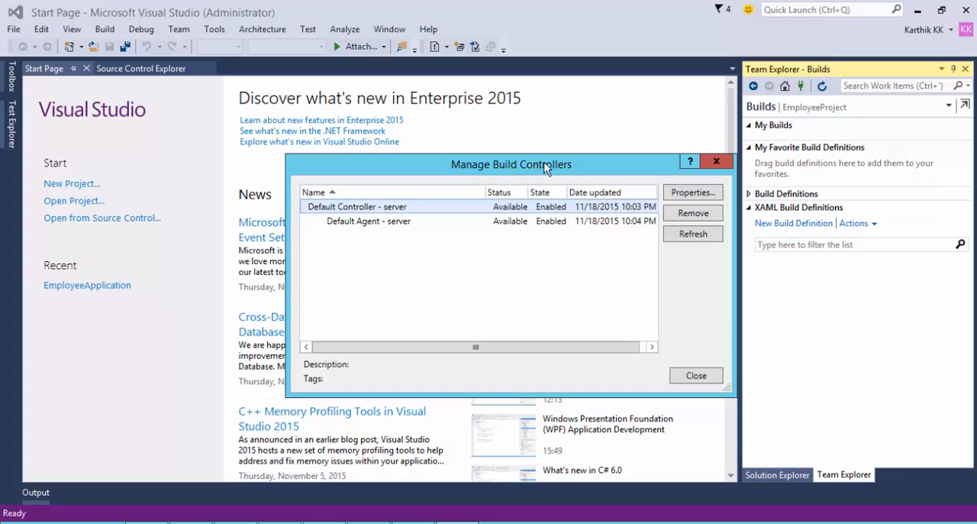
left_click(693, 193)
left_click(601, 118)
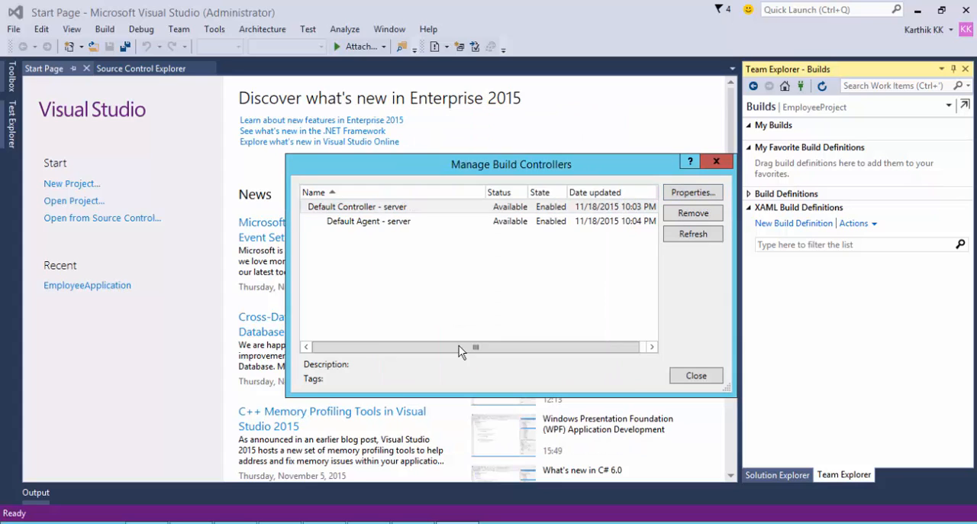
left_click(716, 161)
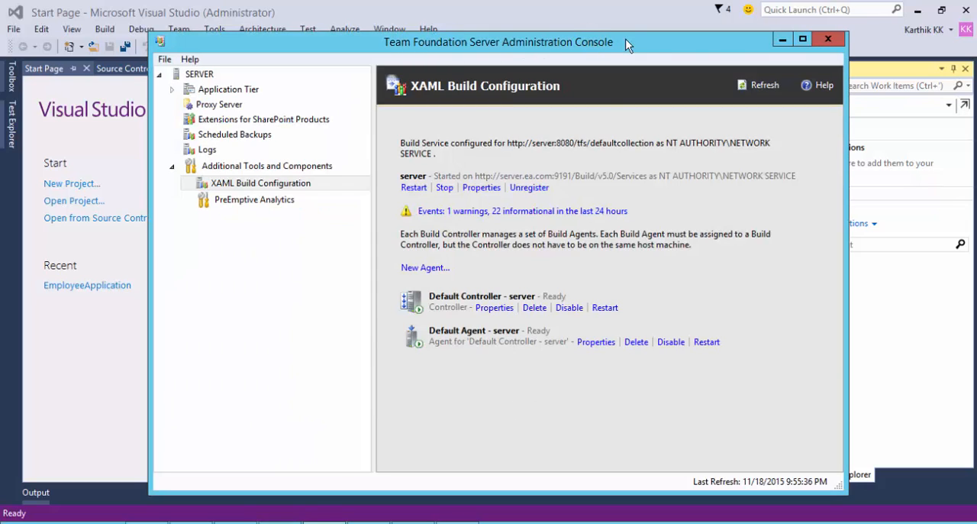
left_click(829, 40)
left_click_drag(573, 168, 500, 155)
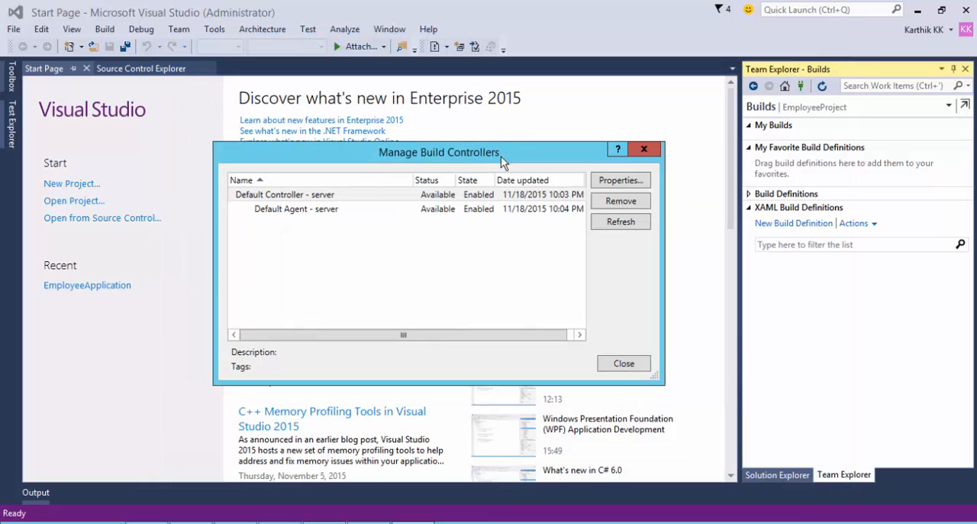
left_click(644, 151)
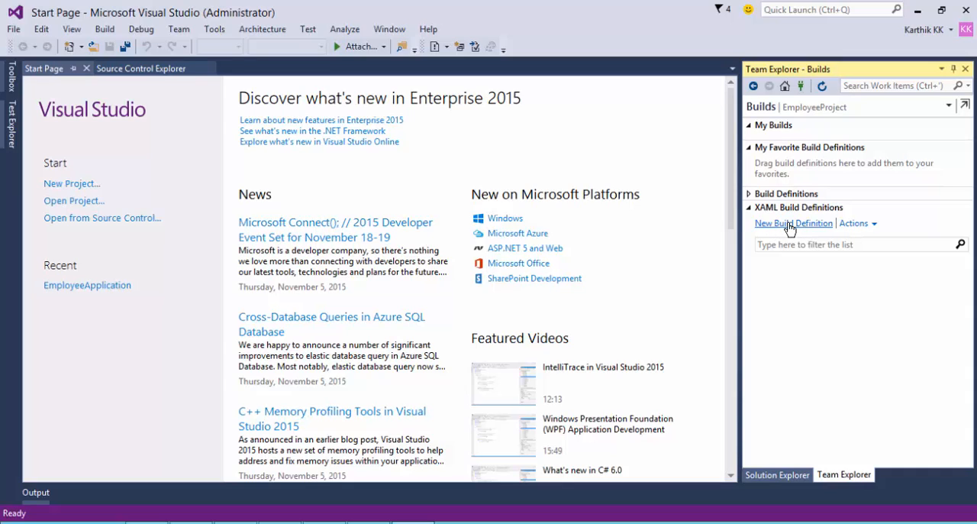
Create a new XAML build definition with its queue processing set to Enabled.
left_click(789, 224)
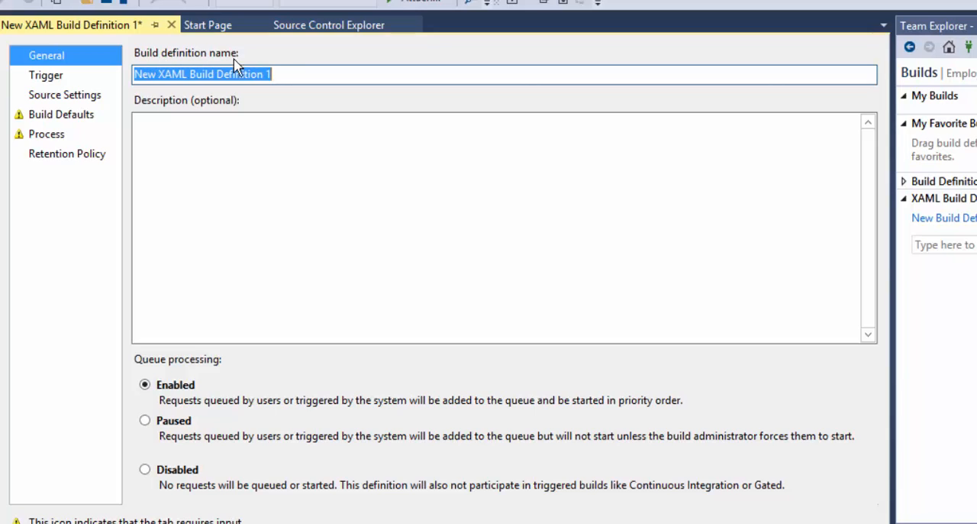
left_click(193, 137)
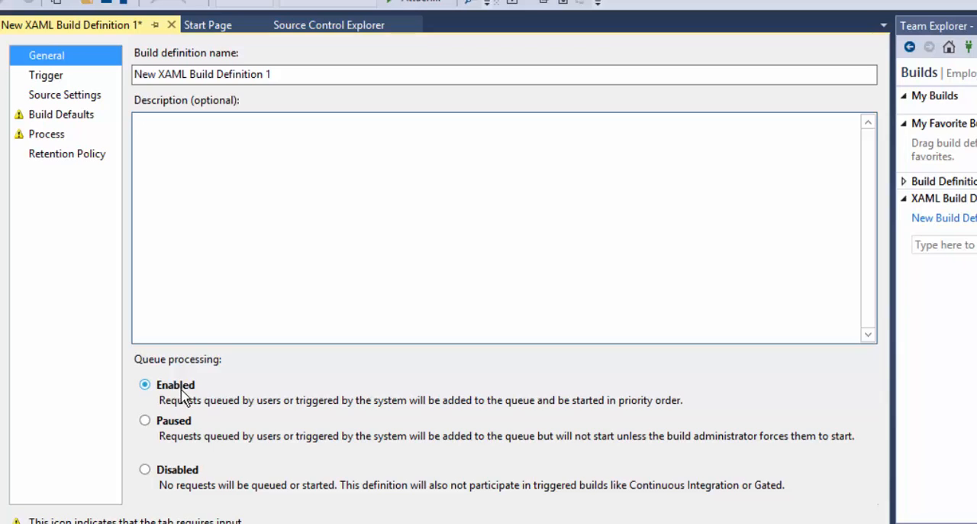
left_click(175, 427)
left_click(168, 469)
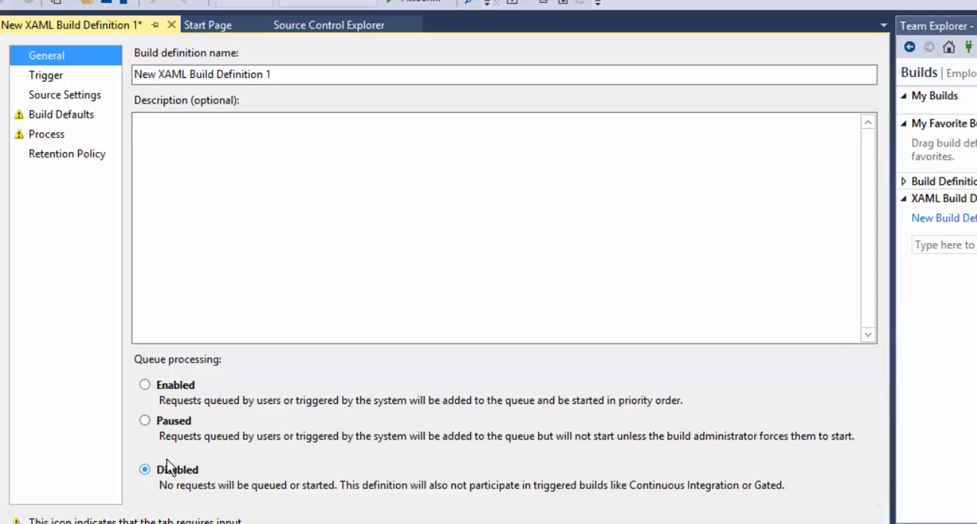
left_click(183, 389)
Name the build definition XAMLBuildForEmployeeApp.
left_click(321, 72)
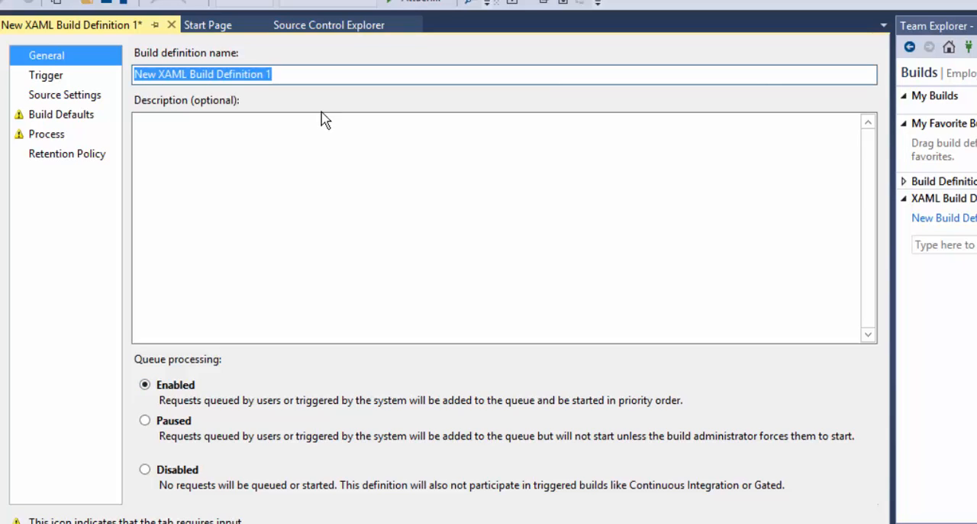
left_click(238, 78)
left_click_drag(159, 74, 128, 64)
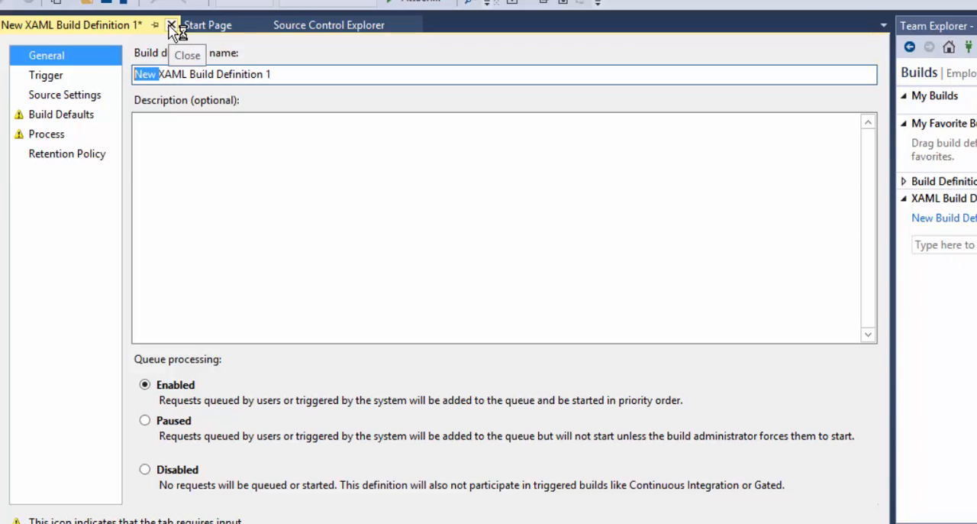
key("BackSpace")
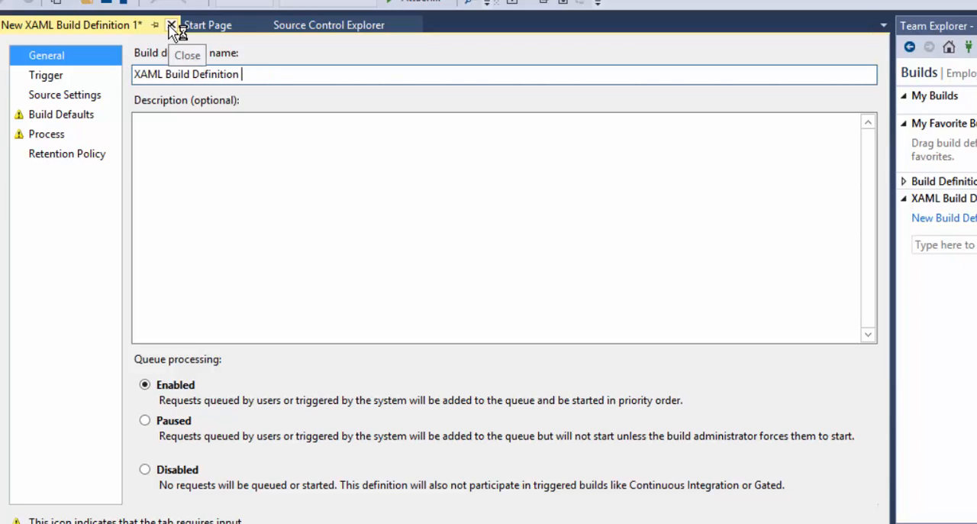
key("BackSpace")
key("BackSpace")
key("BackSpace")
key("BackSpace")
key("BackSpace")
key("BackSpace")
key("BackSpace")
key("BackSpace")
key("BackSpace")
type("BuildForEmp")
Enter a description for the build definition beginning with "This build def is for".
left_click(221, 149)
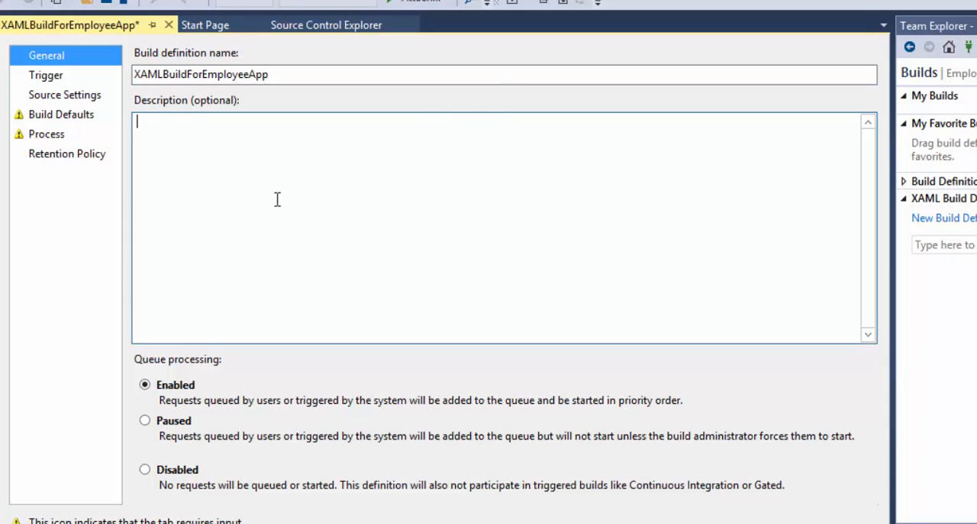
type("This build def is for")
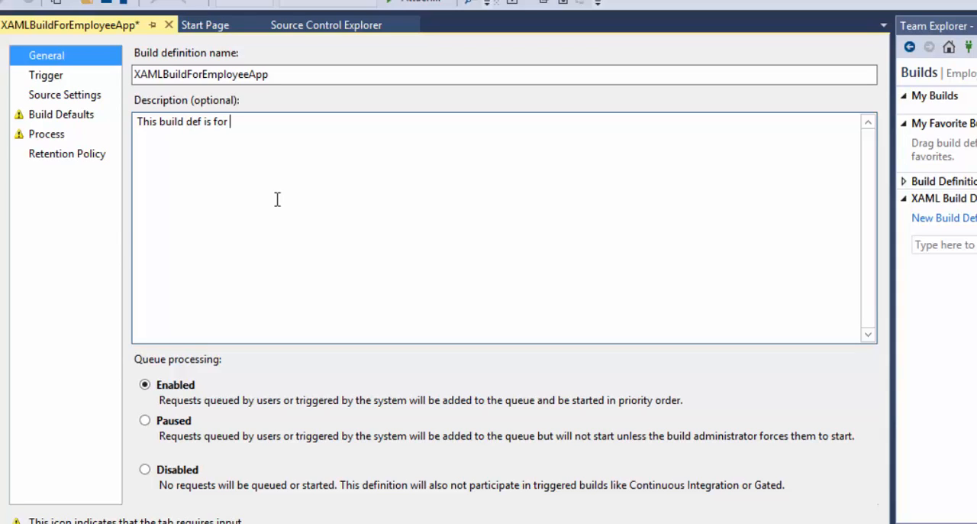
key("BackSpace")
key("BackSpace")
key("BackSpace")
type("AML")
Go through the rolling builds and gated check-in triggers of the build definition and select the weekly Schedule trigger.
left_click(64, 78)
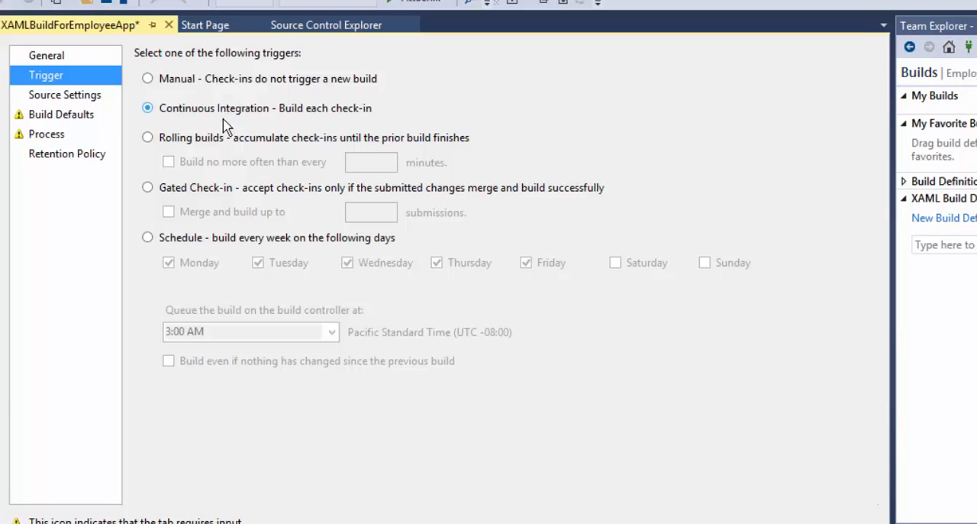
left_click(196, 141)
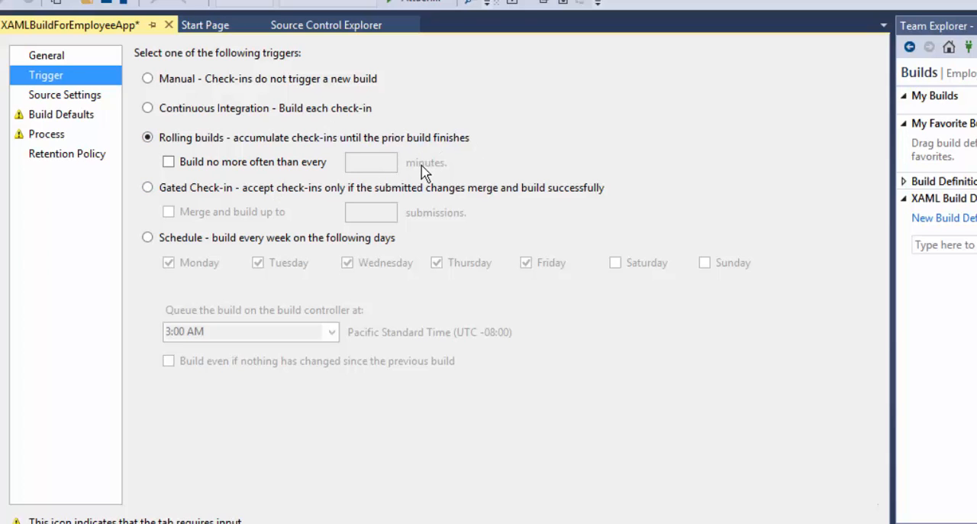
left_click(256, 195)
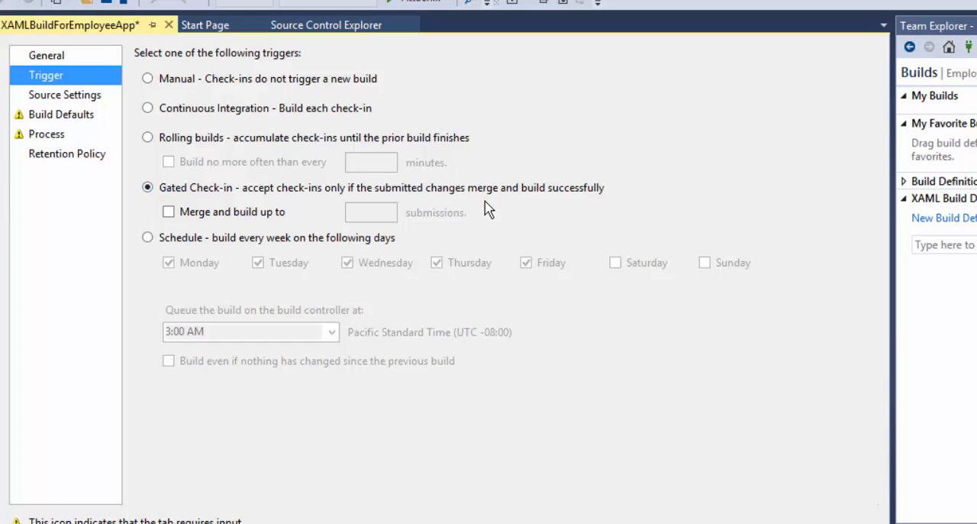
left_click(321, 241)
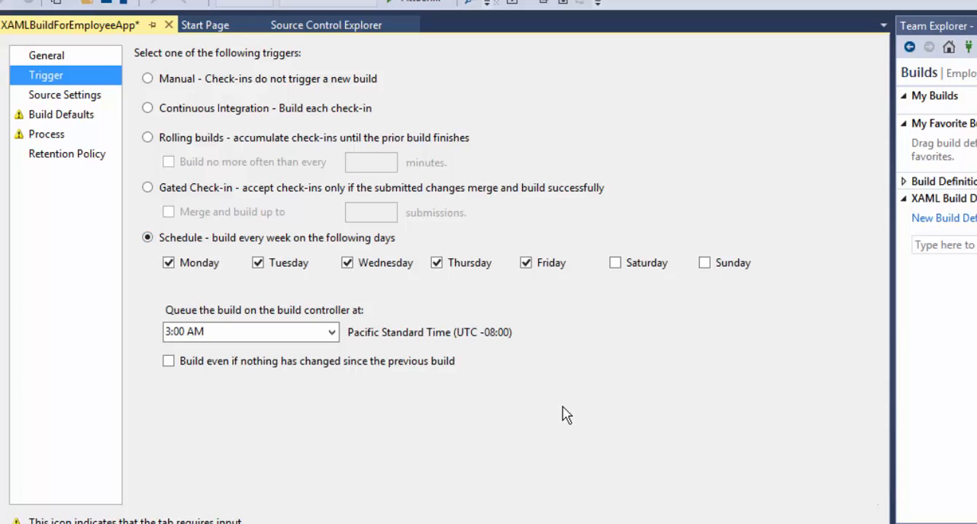
Set the build trigger to Manual and inspect the active and cloaked working folders in the source settings.
left_click(222, 86)
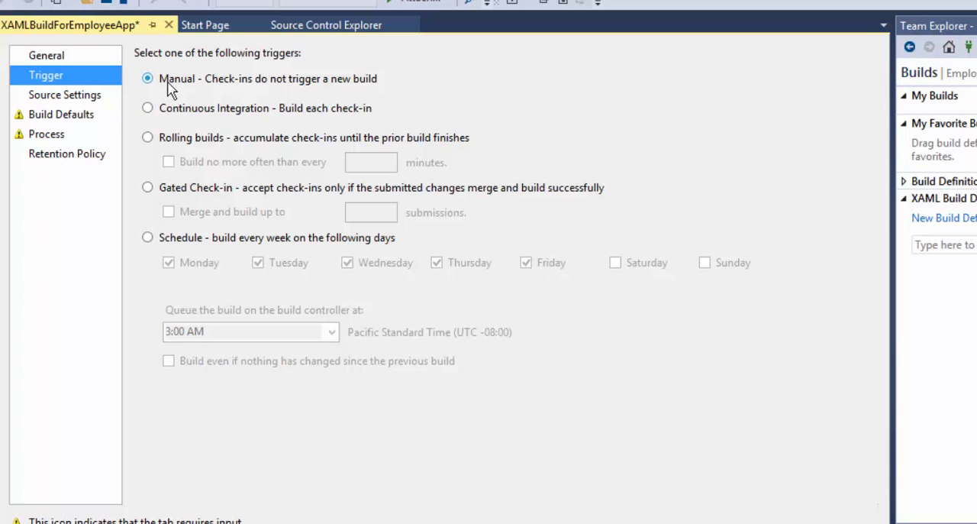
left_click(68, 97)
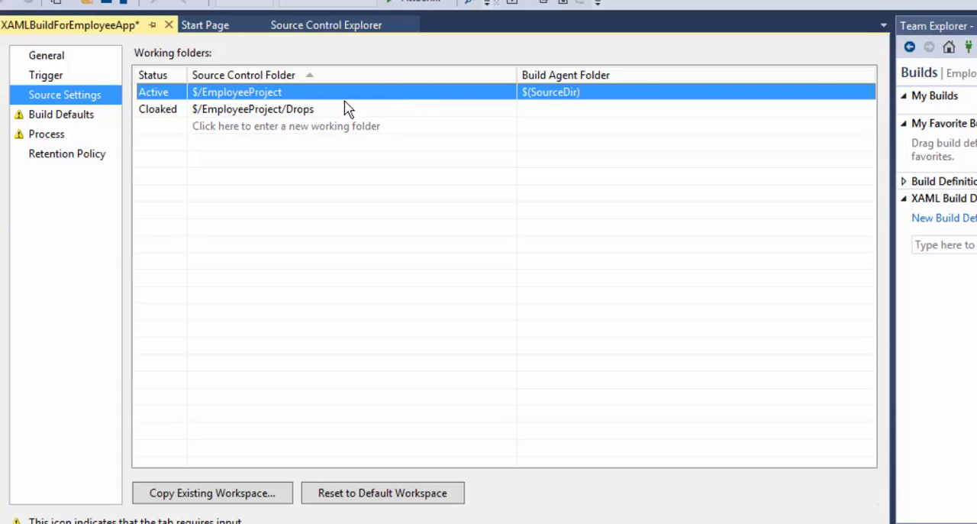
left_click(163, 93)
left_click(166, 112)
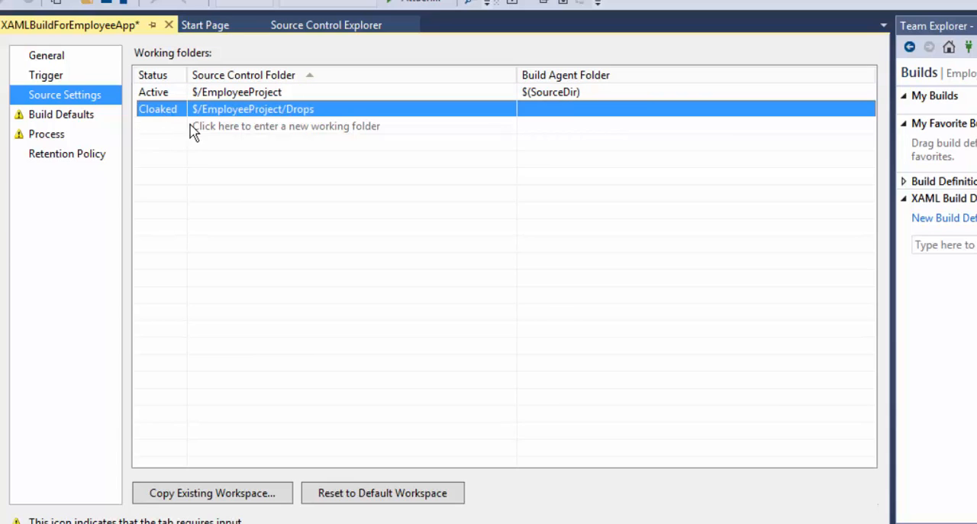
left_click(289, 97)
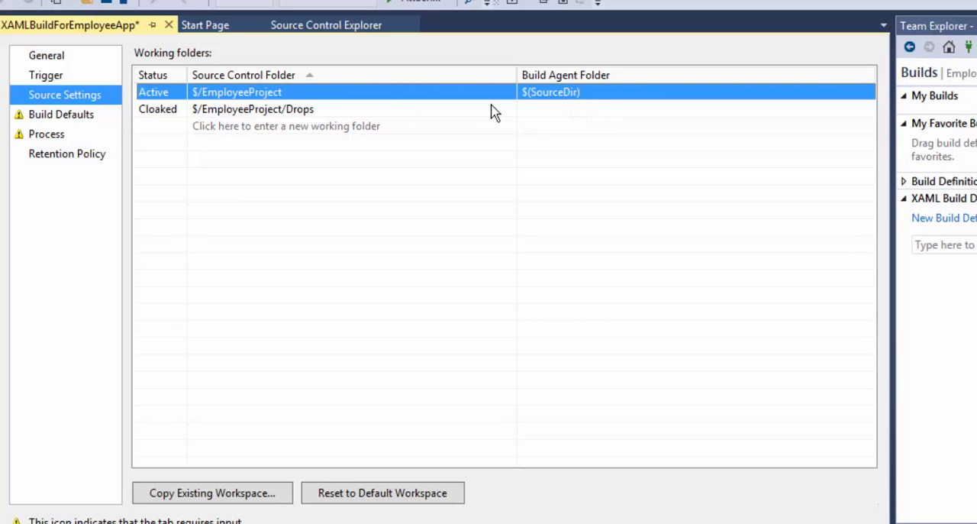
Examine the active working folder's mapping and browse its source control folder choices down to EmployeeApplication, keeping the existing mapping.
left_click(387, 91)
left_click(433, 174)
left_click(443, 95)
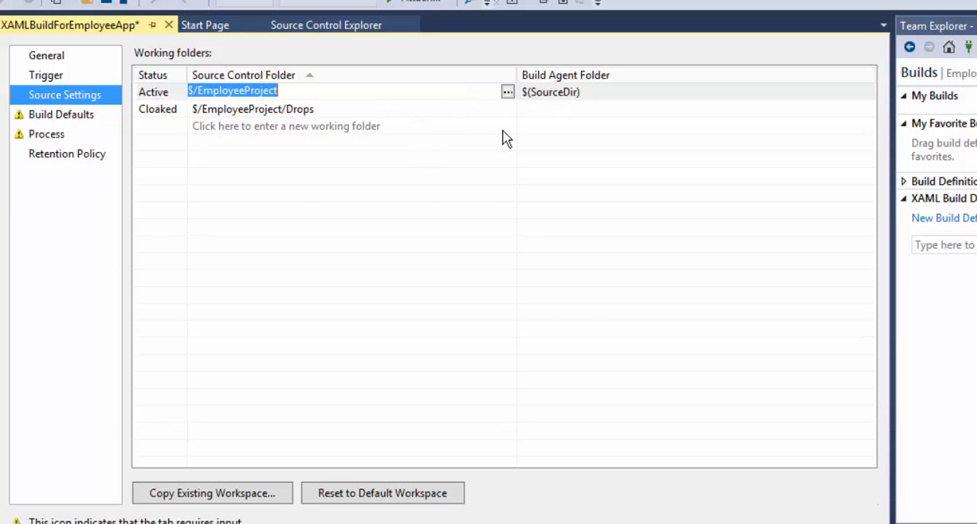
left_click(552, 151)
left_click(555, 152)
left_click(589, 95)
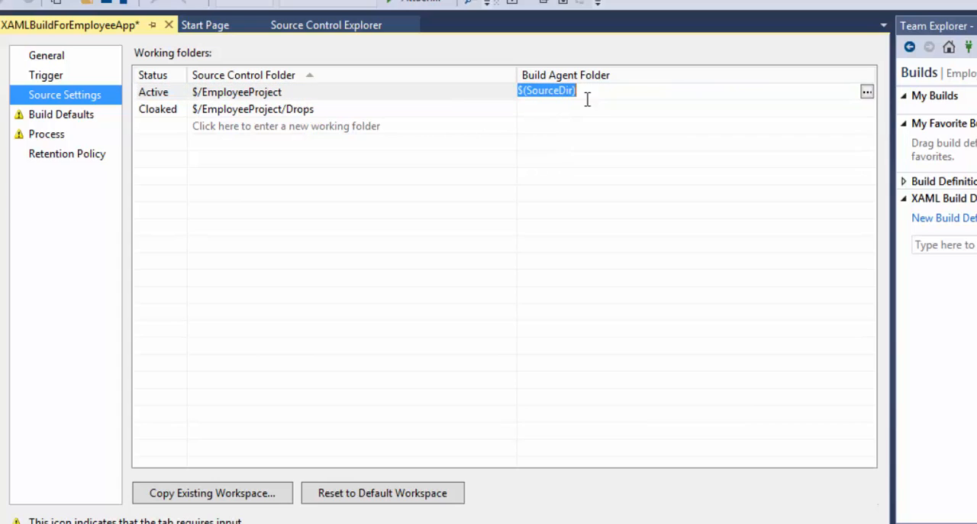
left_click(467, 96)
left_click(506, 93)
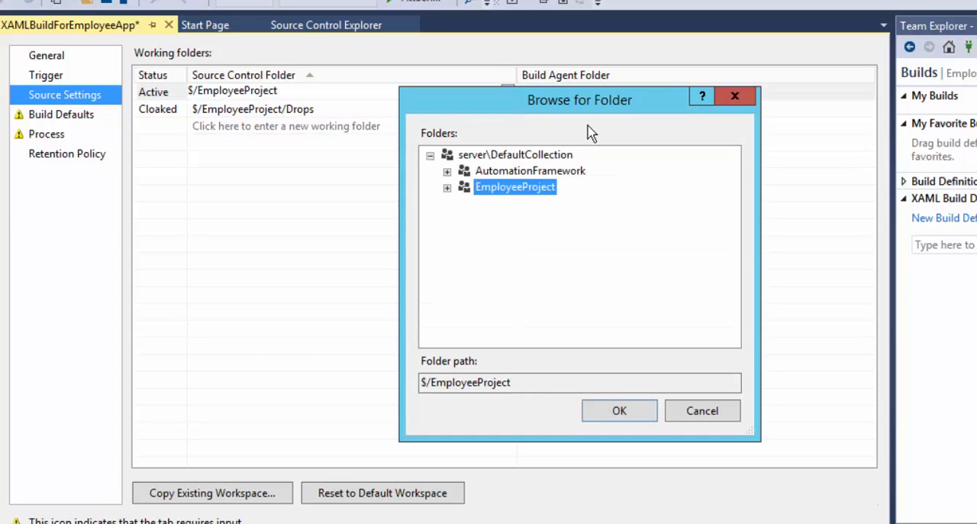
left_click(447, 188)
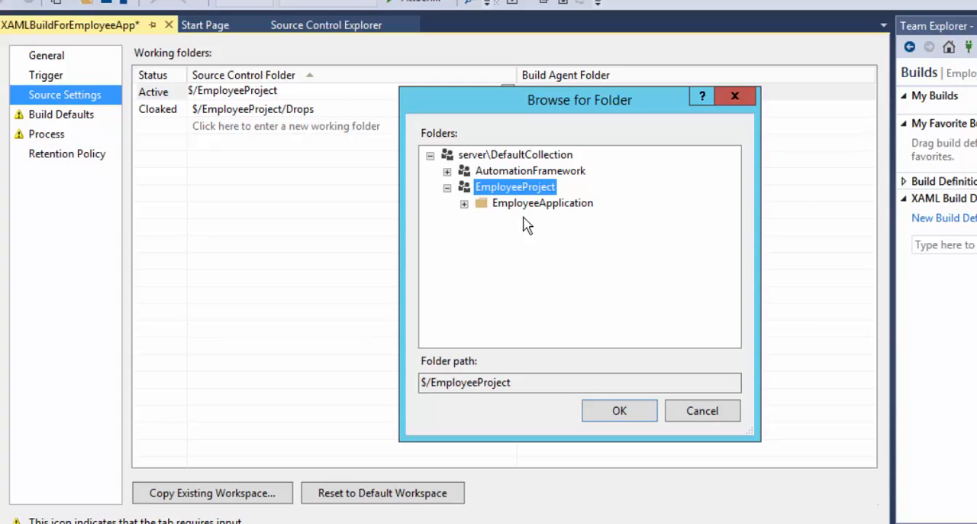
left_click(503, 205)
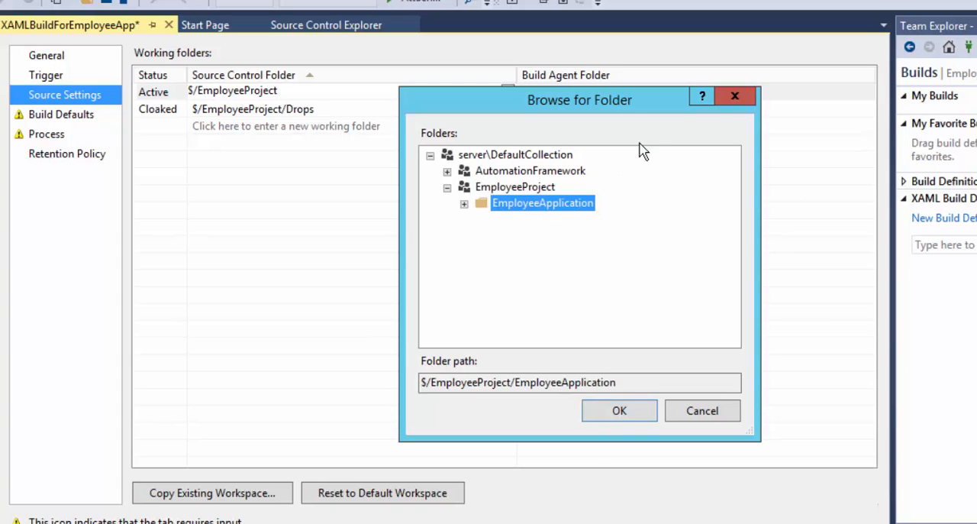
left_click(735, 96)
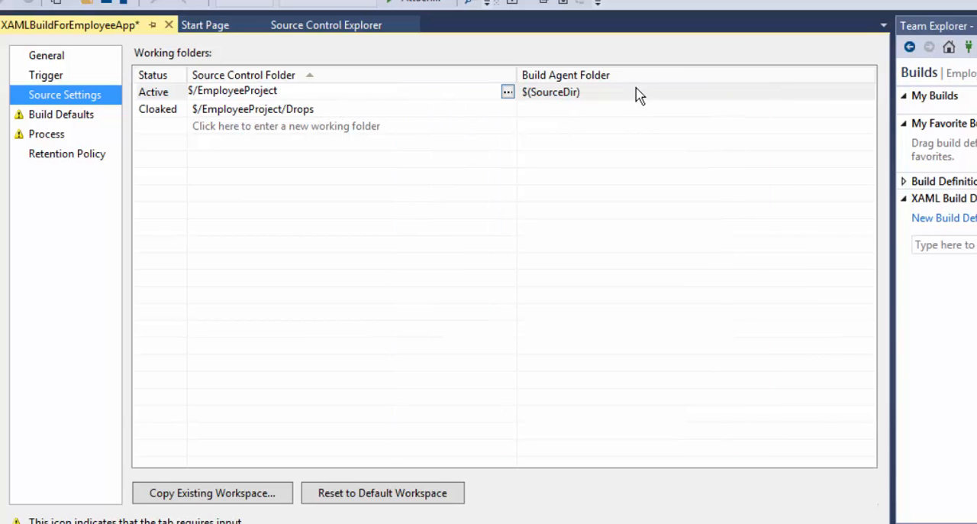
Look at the local folders offered for the active mapping's build agent folder without choosing one.
left_click(602, 93)
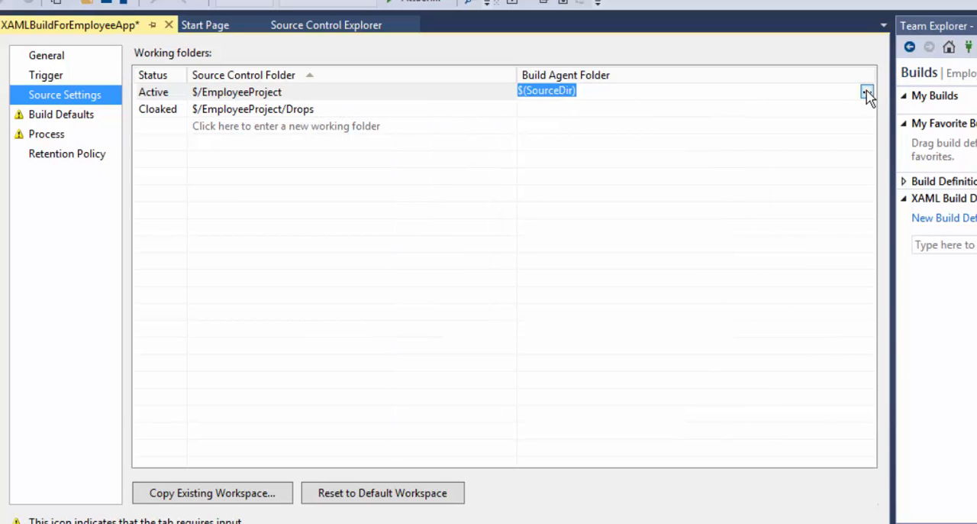
left_click(867, 93)
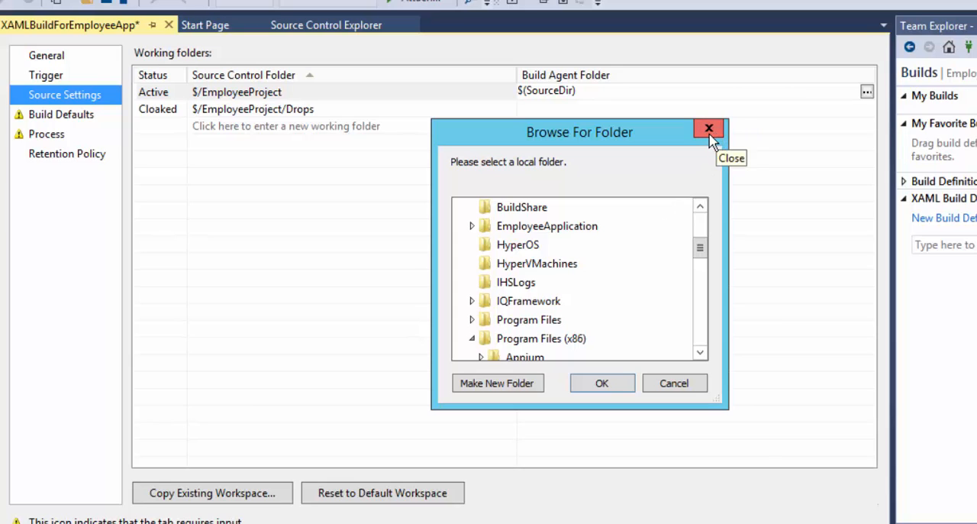
left_click(710, 131)
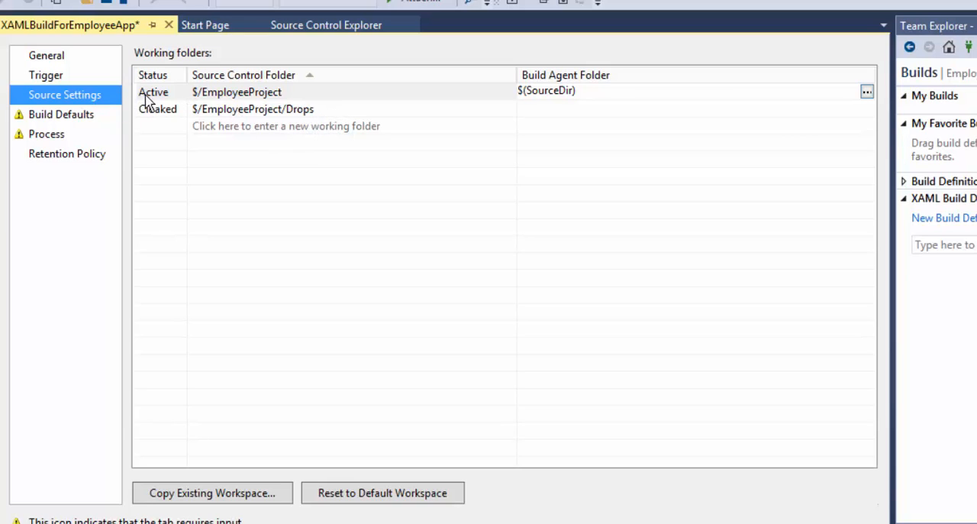
In the build defaults, choose Default Controller - server as build controller and have the build output copied to the server.
left_click(83, 108)
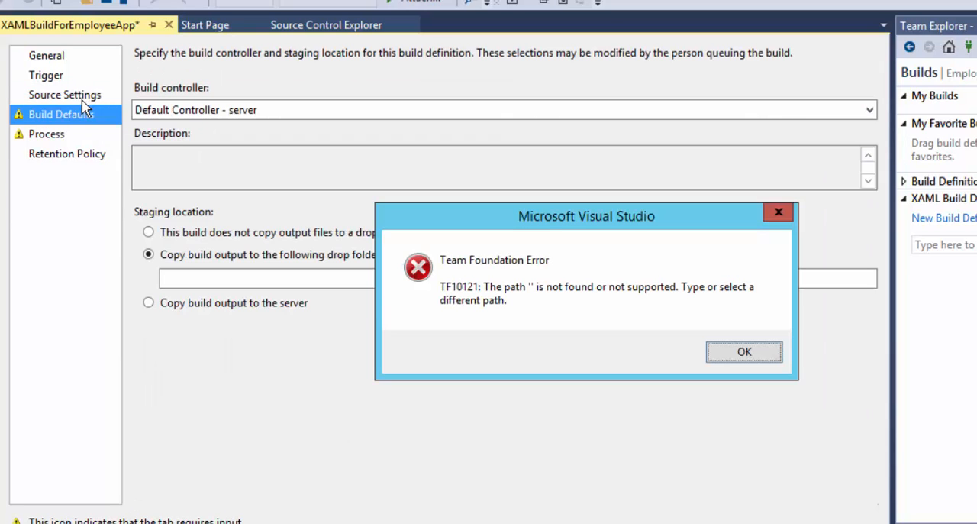
left_click(725, 353)
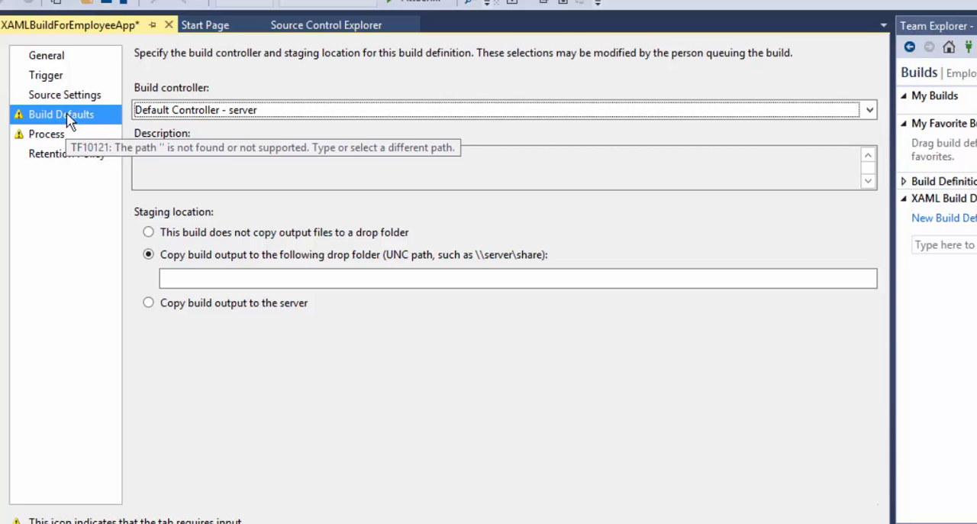
left_click(204, 118)
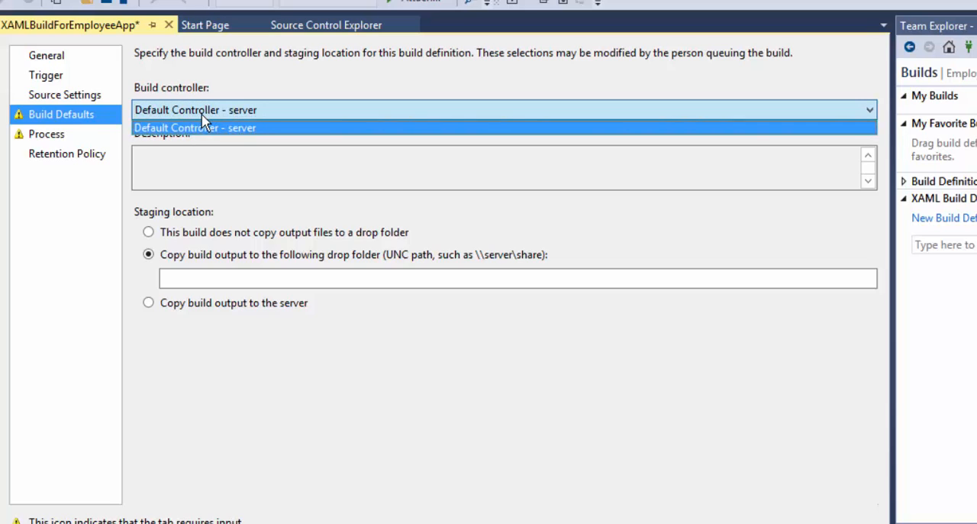
left_click(205, 111)
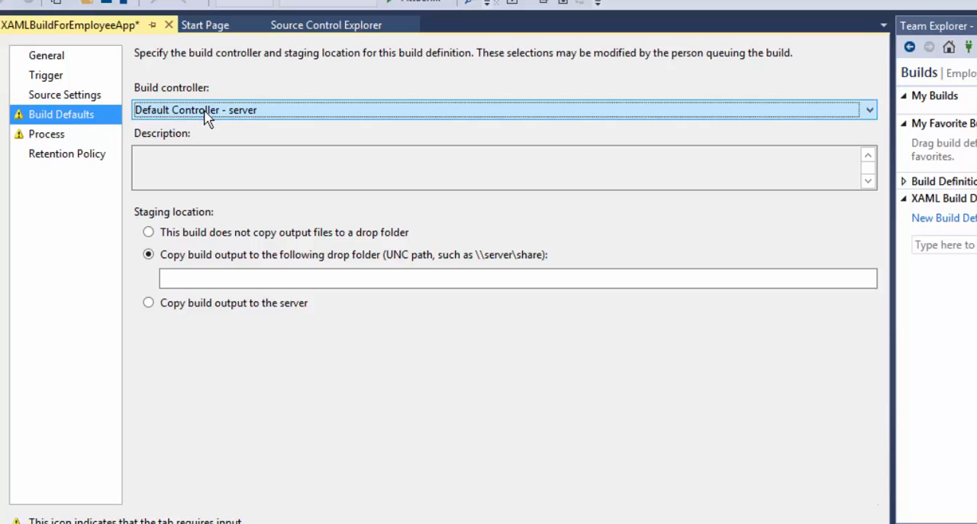
left_click(203, 114)
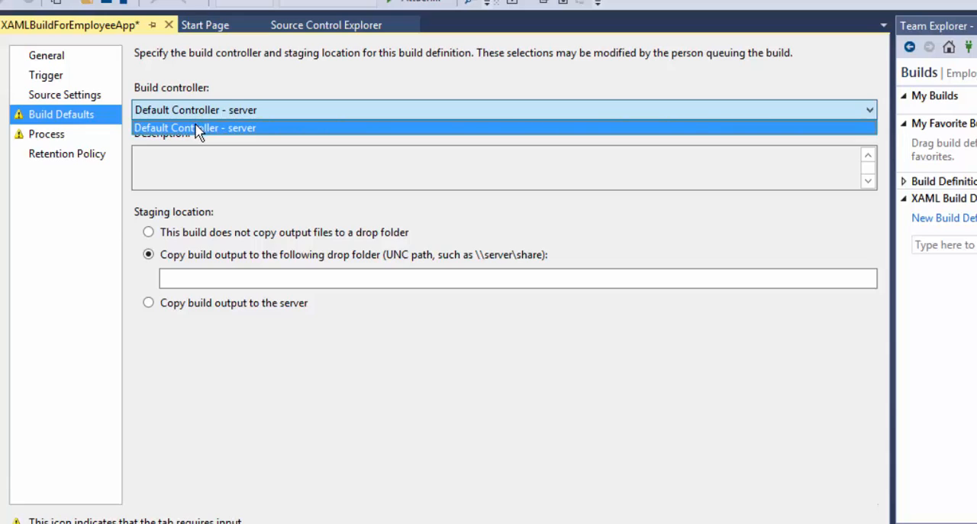
left_click(194, 131)
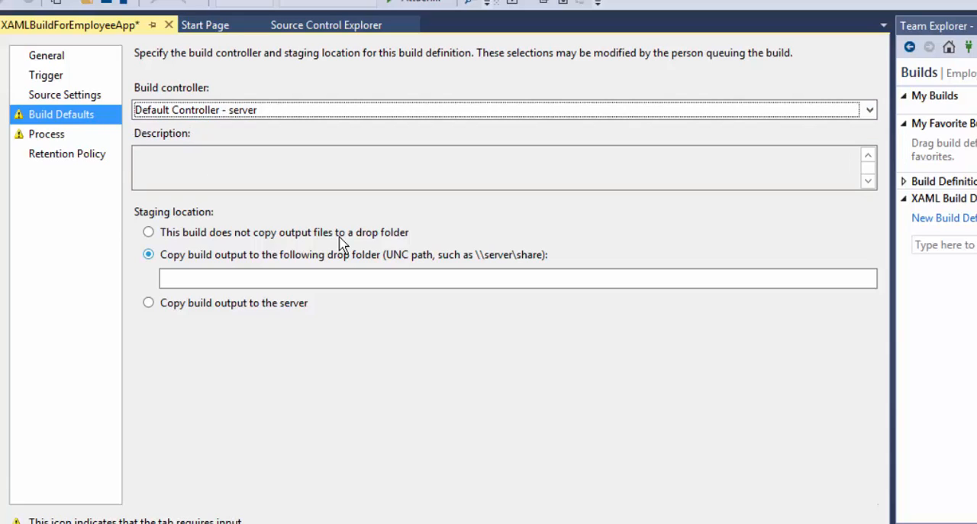
left_click(212, 305)
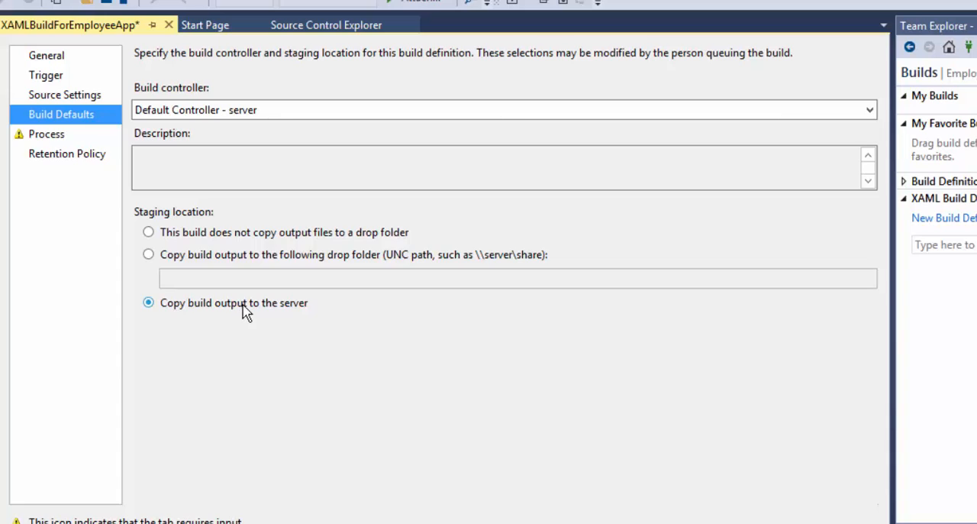
Review the Clean workspace, Get version and Label Sources parameters of the build process.
left_click(54, 139)
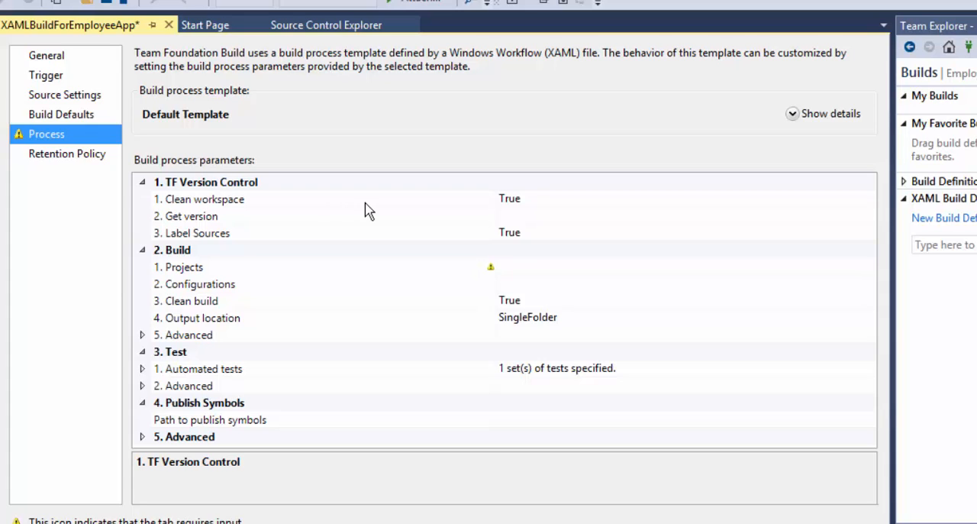
left_click(544, 200)
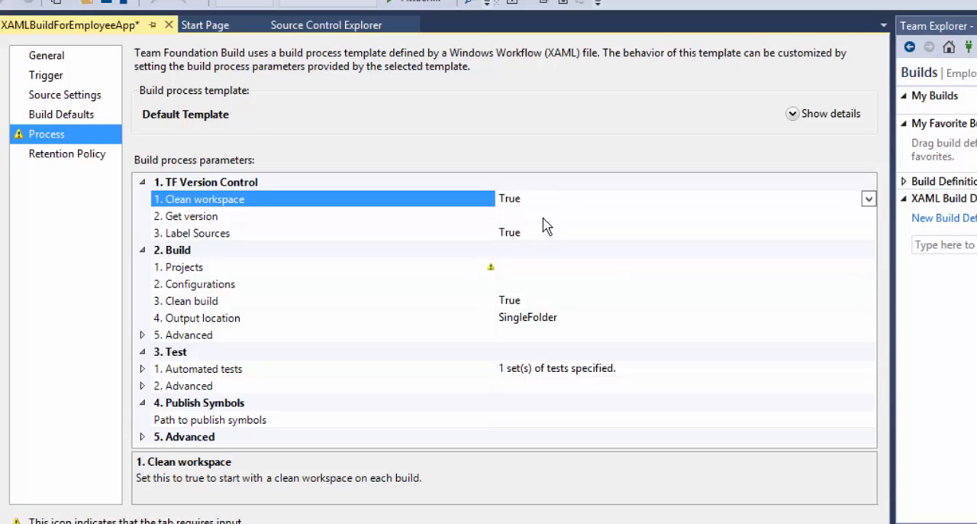
left_click(543, 218)
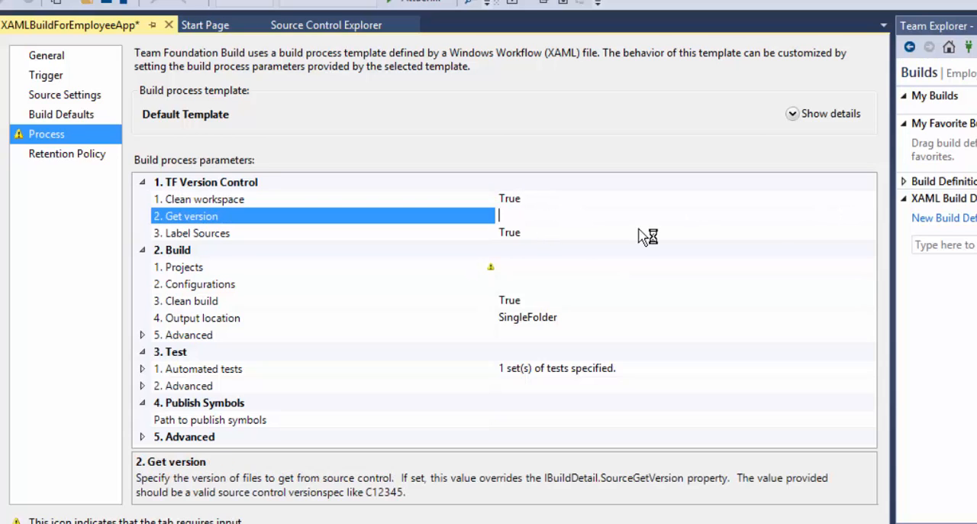
left_click(602, 233)
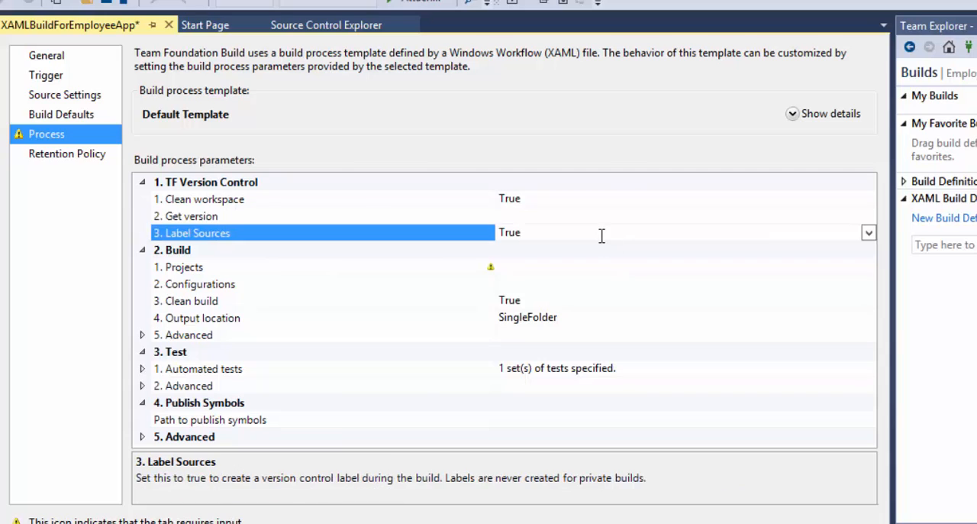
left_click(514, 268)
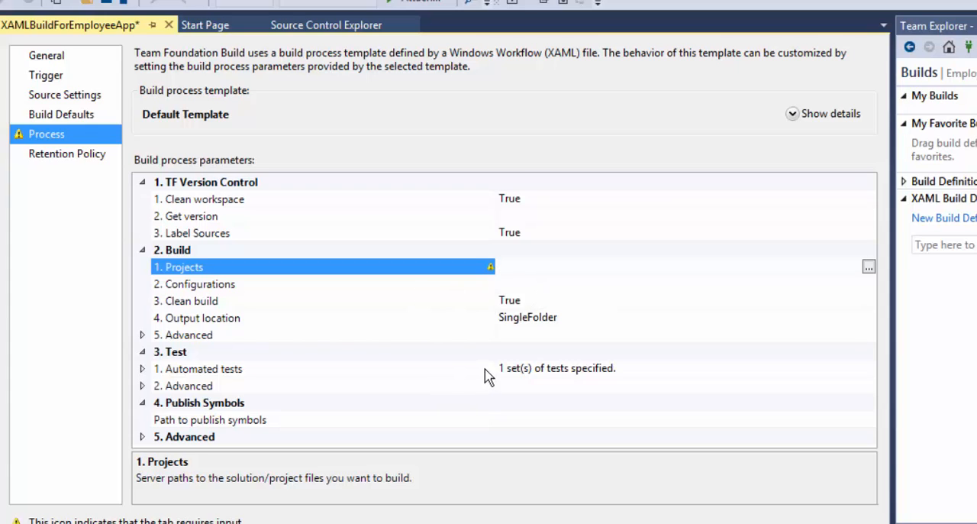
left_click(869, 270)
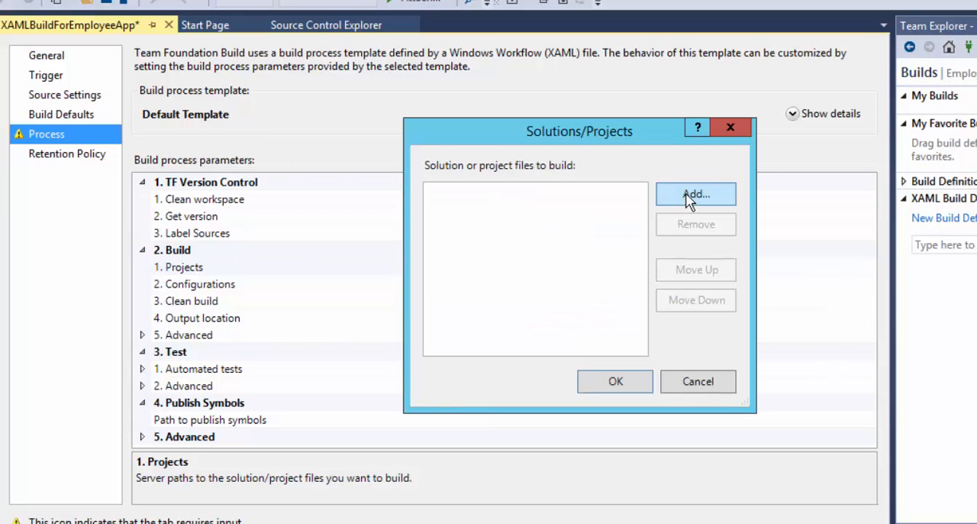
left_click(689, 197)
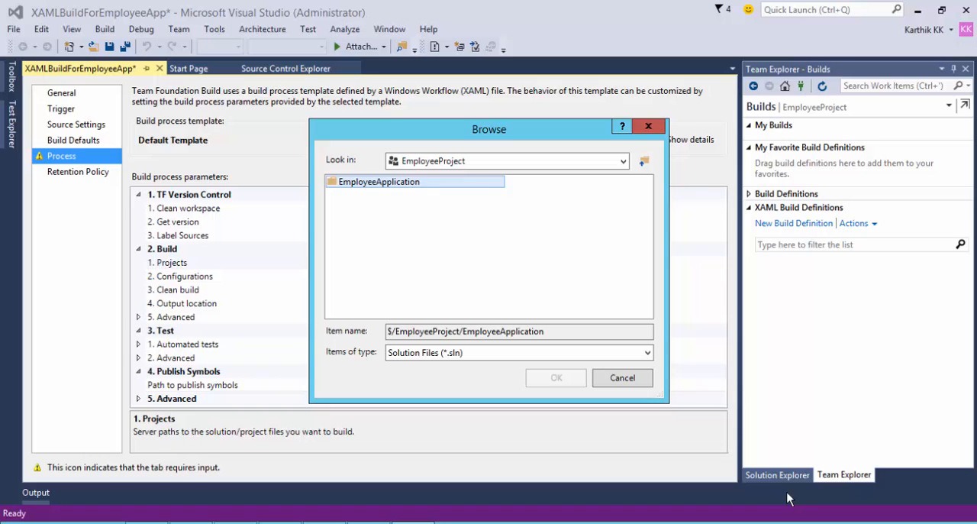
left_click(780, 476)
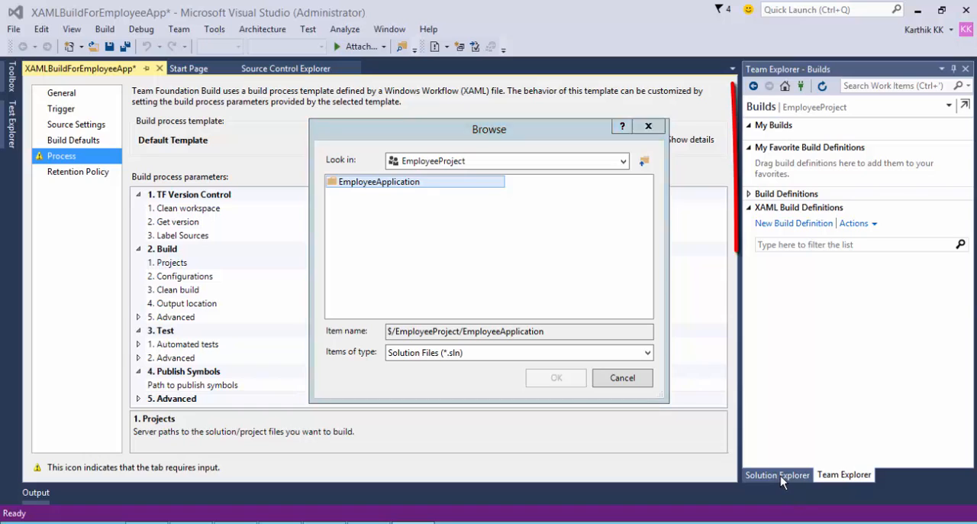
left_click(648, 128)
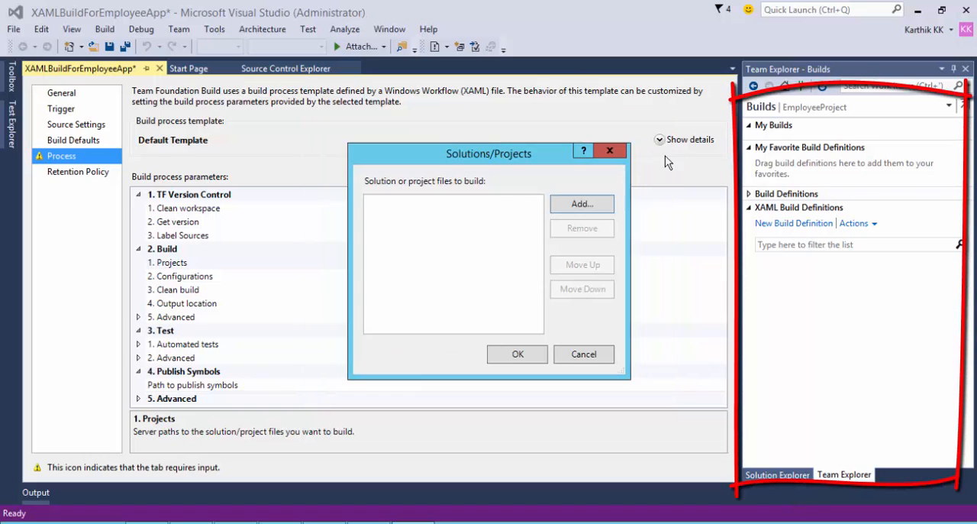
left_click(607, 353)
left_click(777, 475)
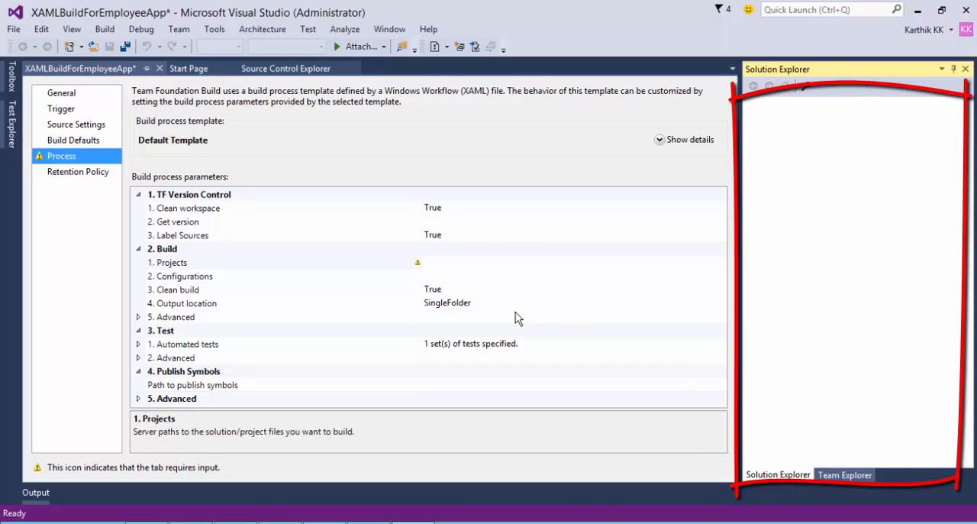
Add EmployeeApplication.sln from the EmployeeApplication folder of EmployeeProject as the solution to build.
left_click(478, 265)
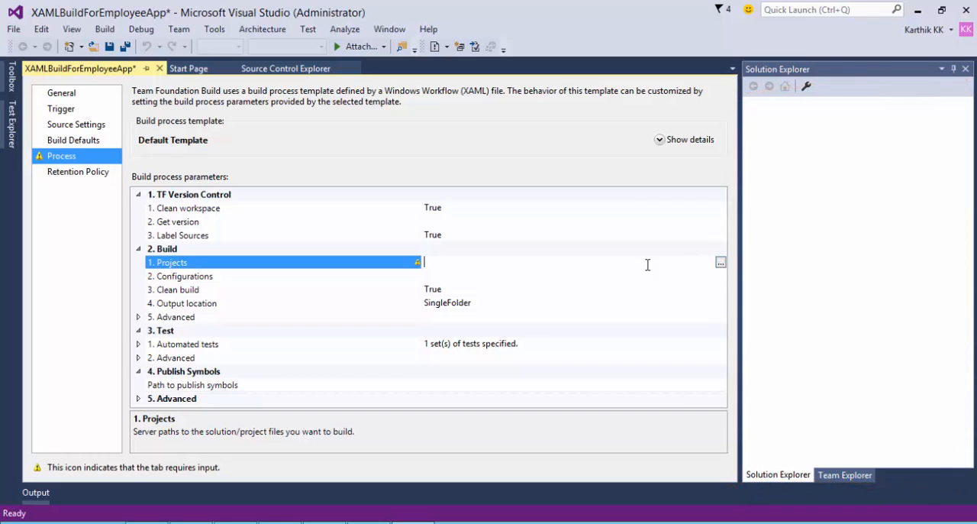
left_click(720, 264)
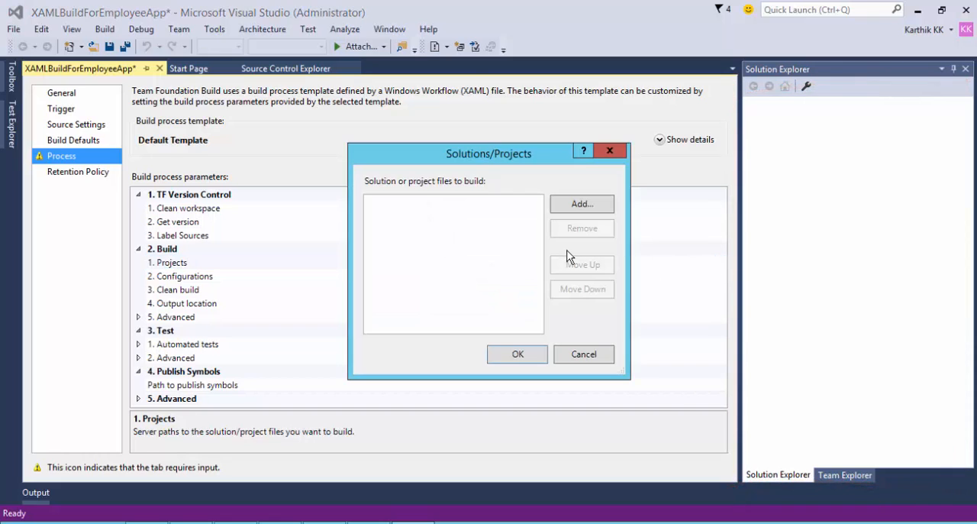
left_click(592, 207)
double_click(351, 183)
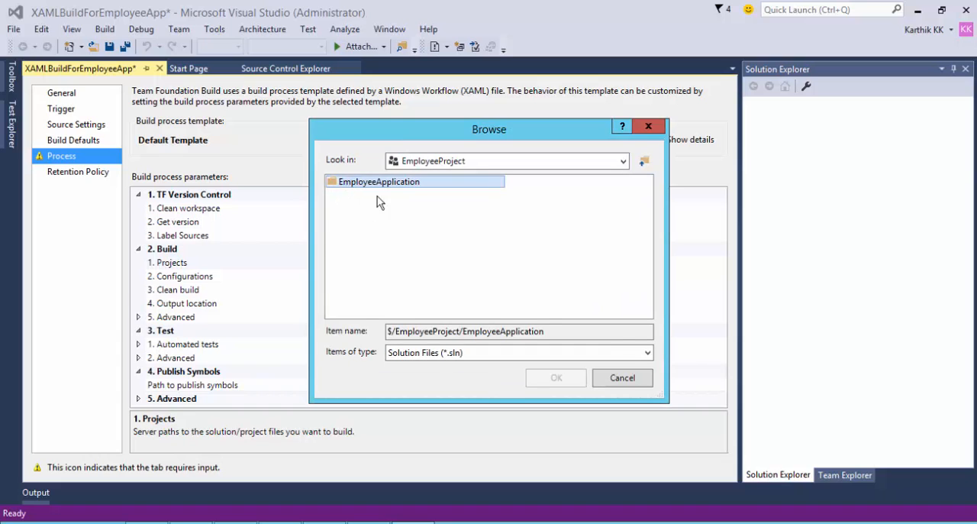
left_click(386, 243)
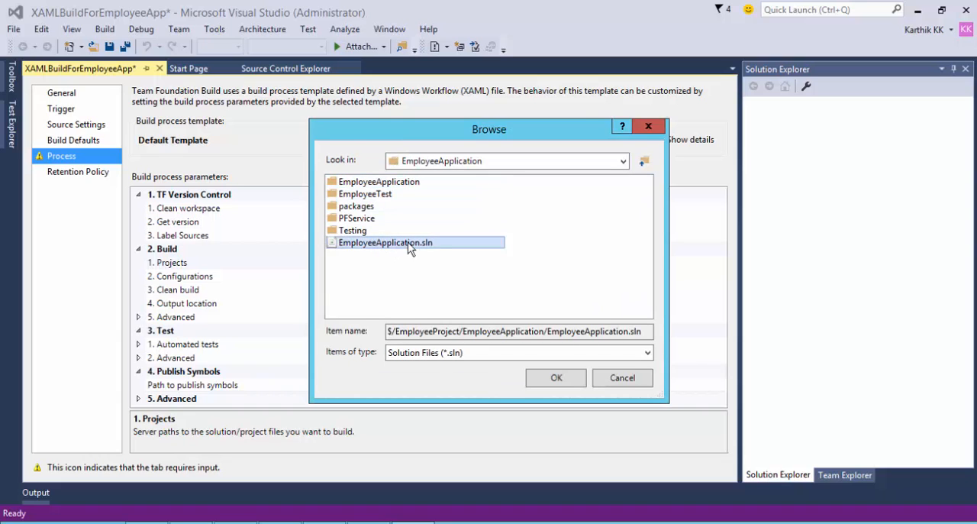
double_click(410, 243)
left_click(509, 360)
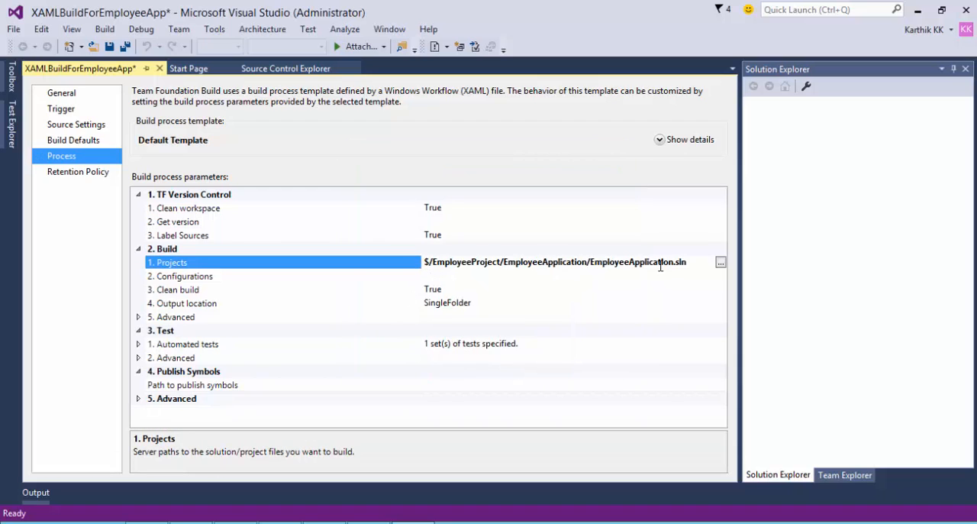
Review the Configurations, Clean build and Output location parameters of the build without changing them.
left_click(464, 277)
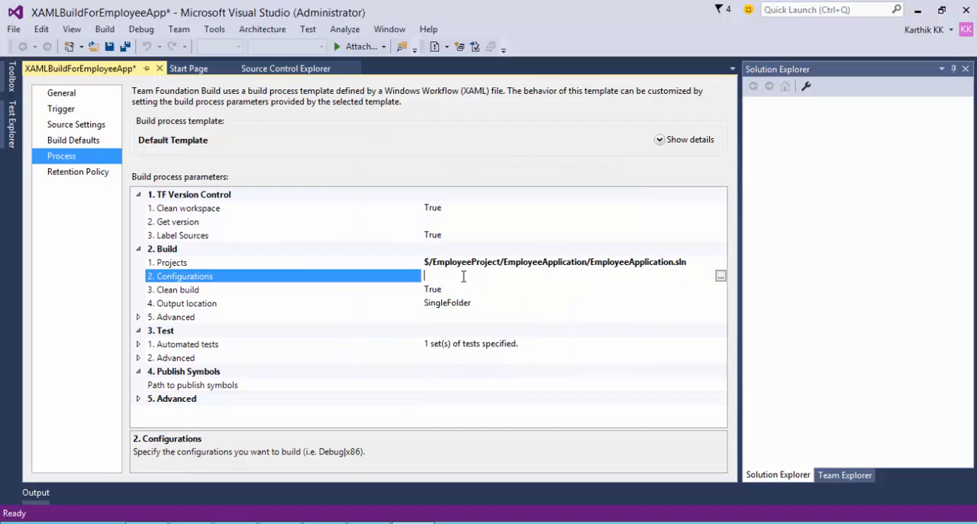
left_click(720, 277)
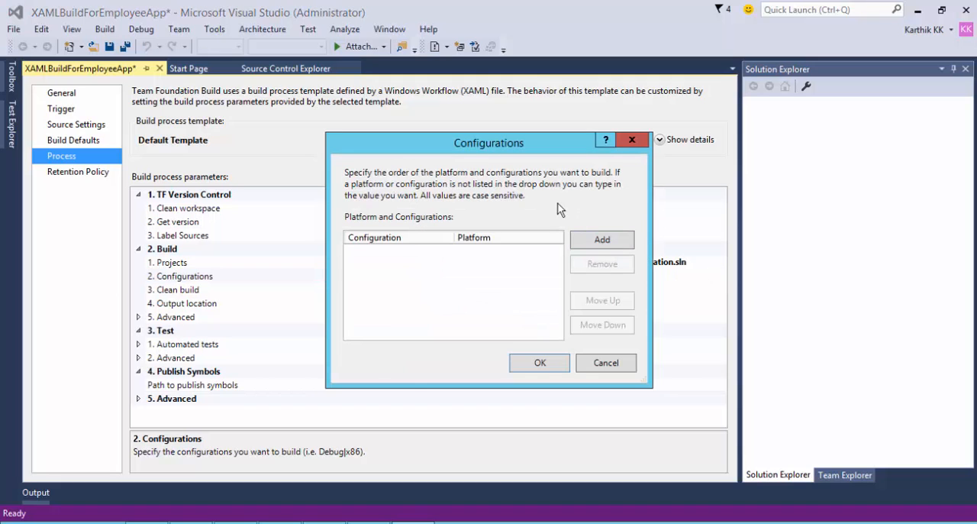
left_click(631, 141)
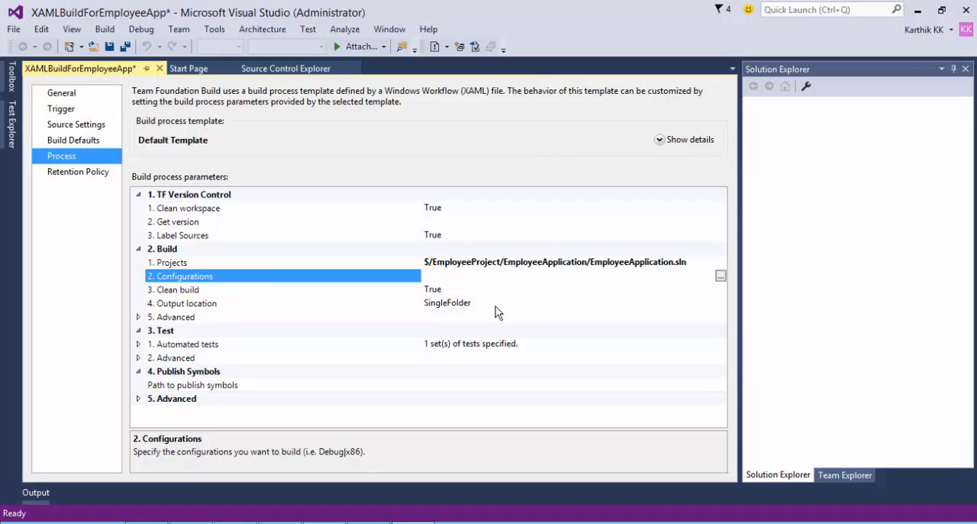
left_click(462, 294)
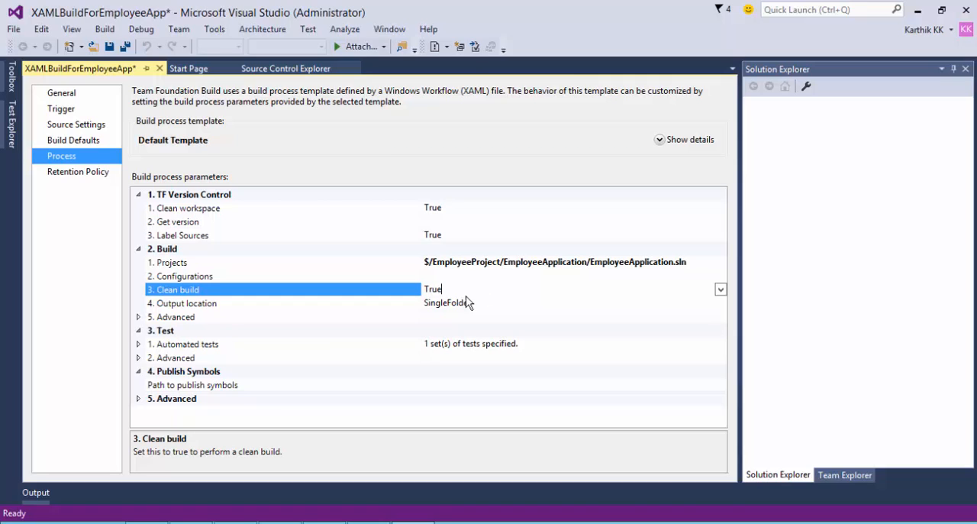
left_click(509, 303)
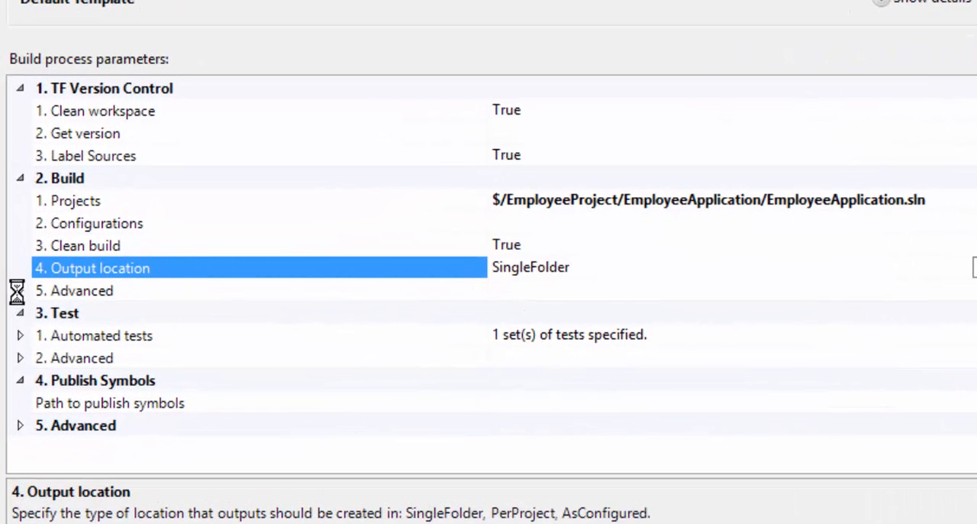
Examine the advanced build parameters, including MSBuild arguments and the platforms offered for MSBuild, without changing them.
left_click(19, 291)
scroll(315, 337, "down", 1)
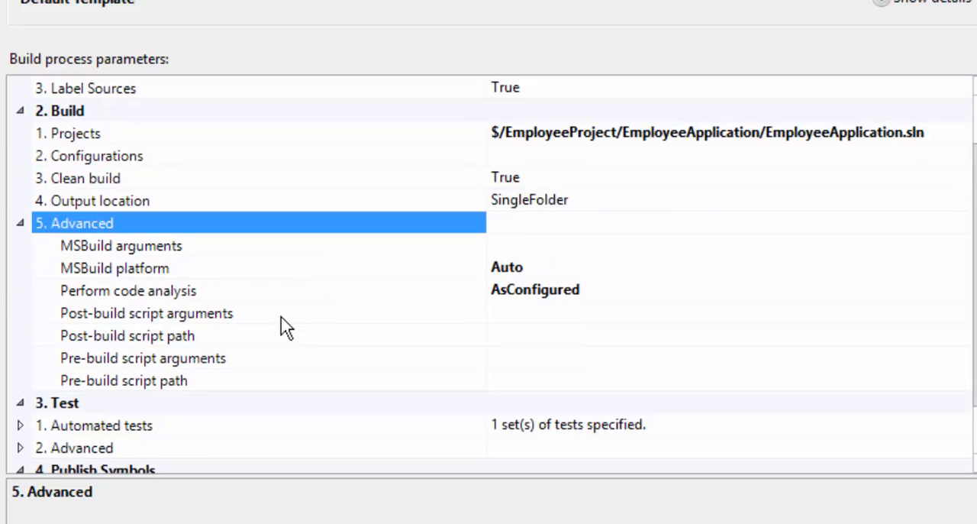
left_click(180, 248)
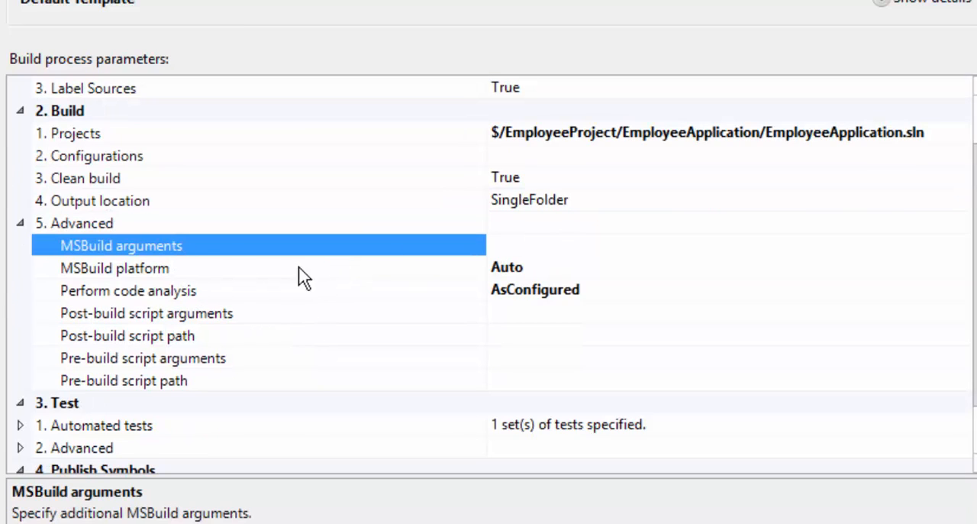
left_click(563, 274)
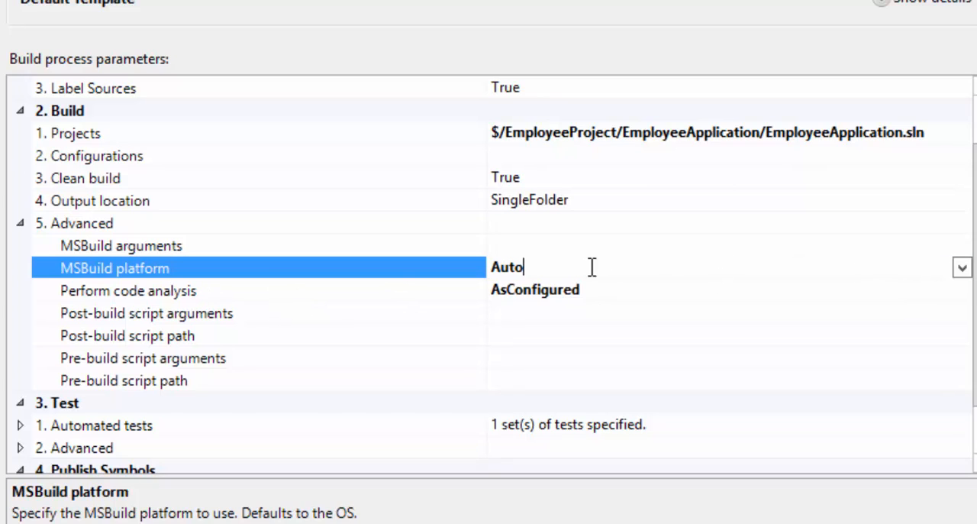
left_click(961, 269)
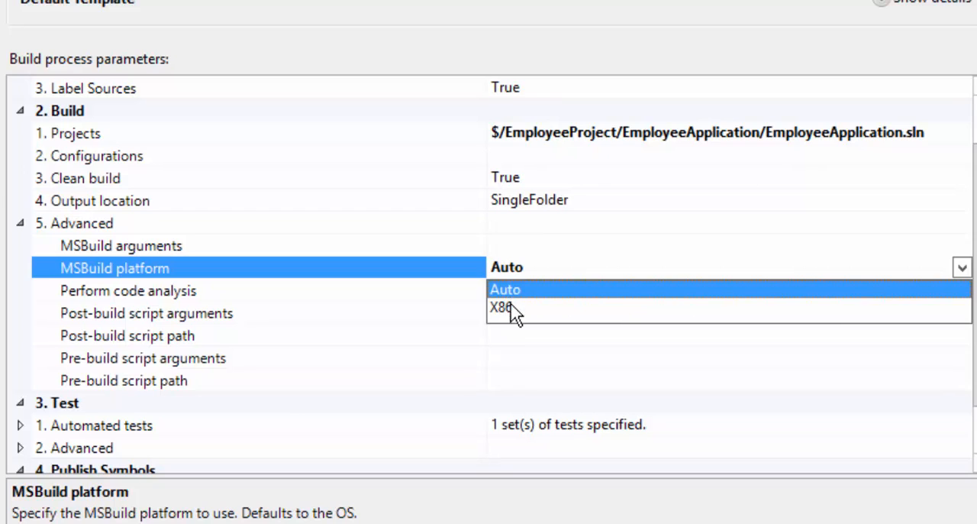
left_click(152, 227)
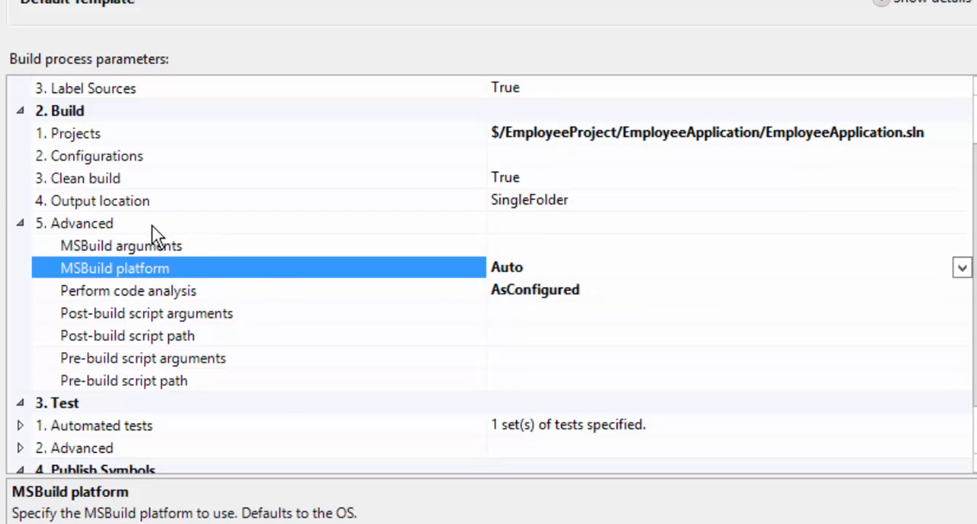
left_click(83, 223)
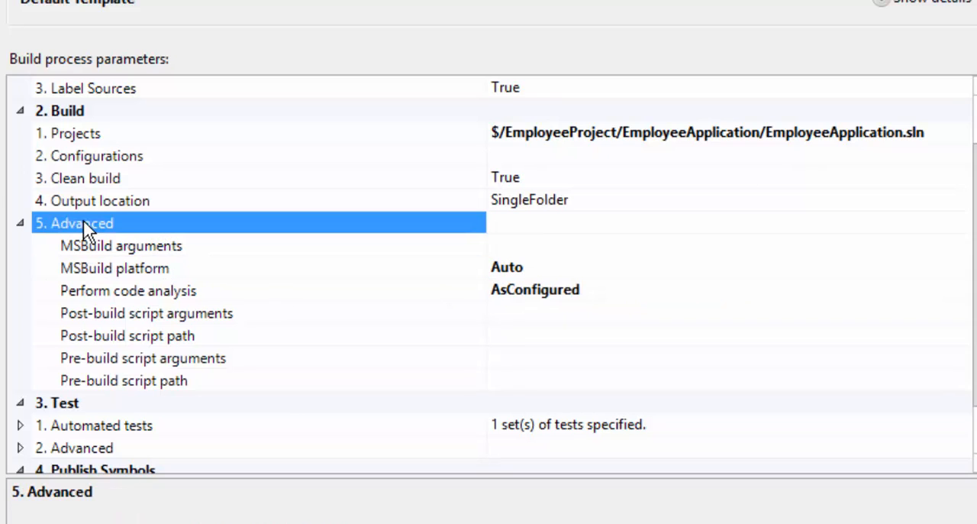
left_click(21, 223)
Look over the advanced build parameters again and inspect the test source of the automated tests.
left_click(21, 290)
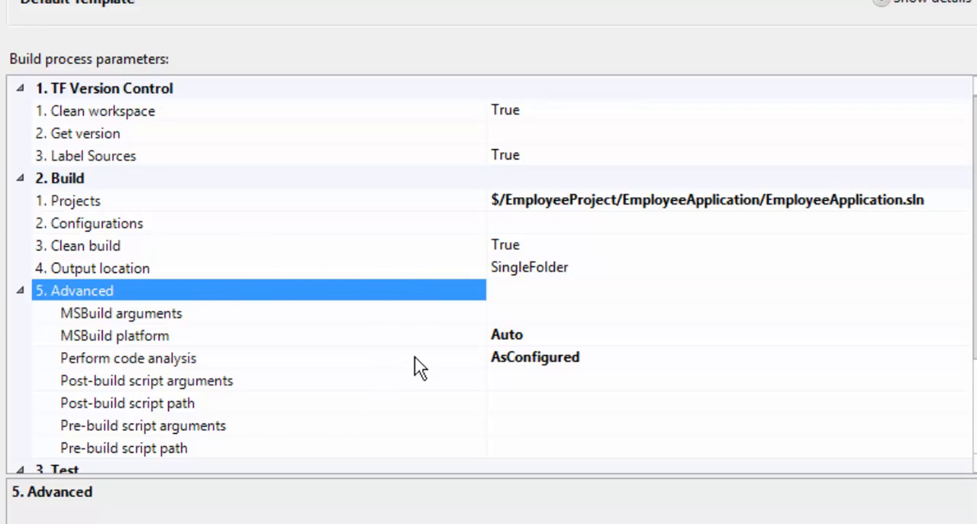
left_click(21, 291)
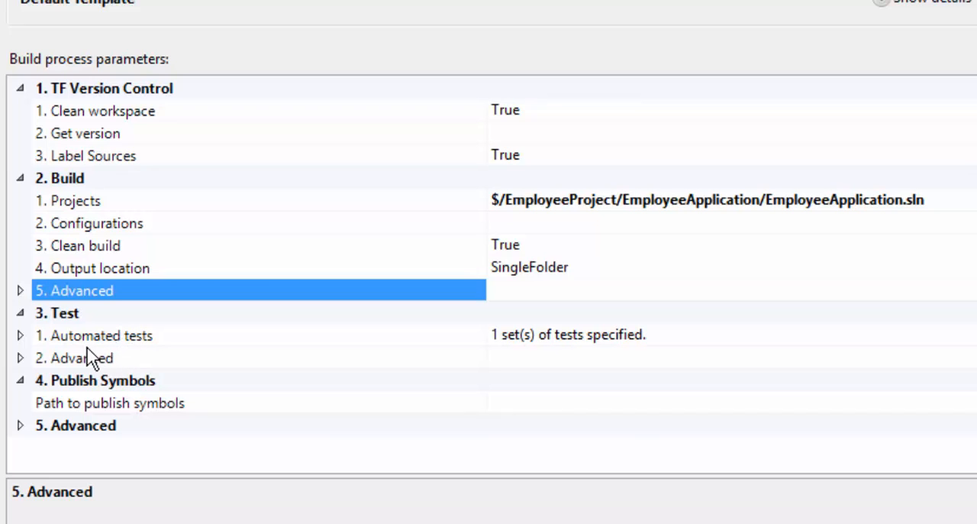
left_click(20, 337)
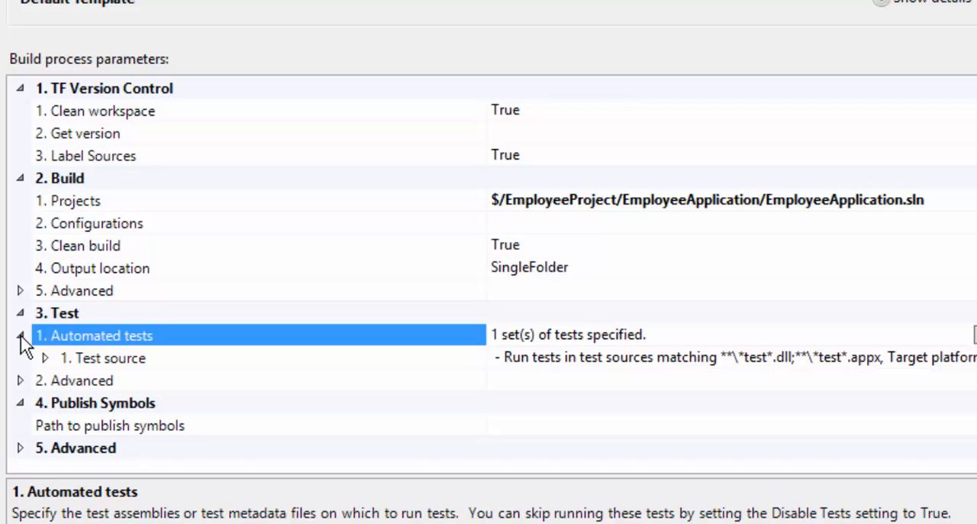
left_click(21, 336)
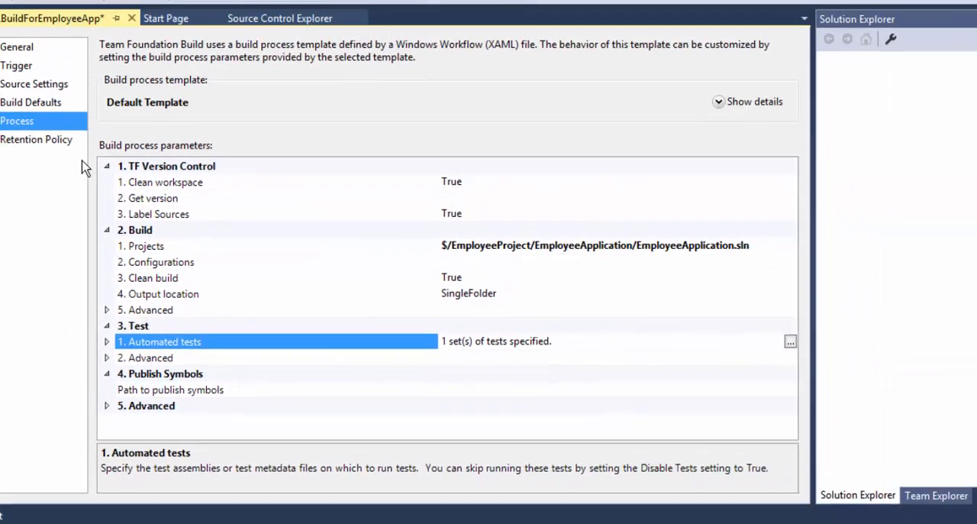
Review the retention policy for stopped, failed and partially succeeded triggered and manual builds.
left_click(69, 140)
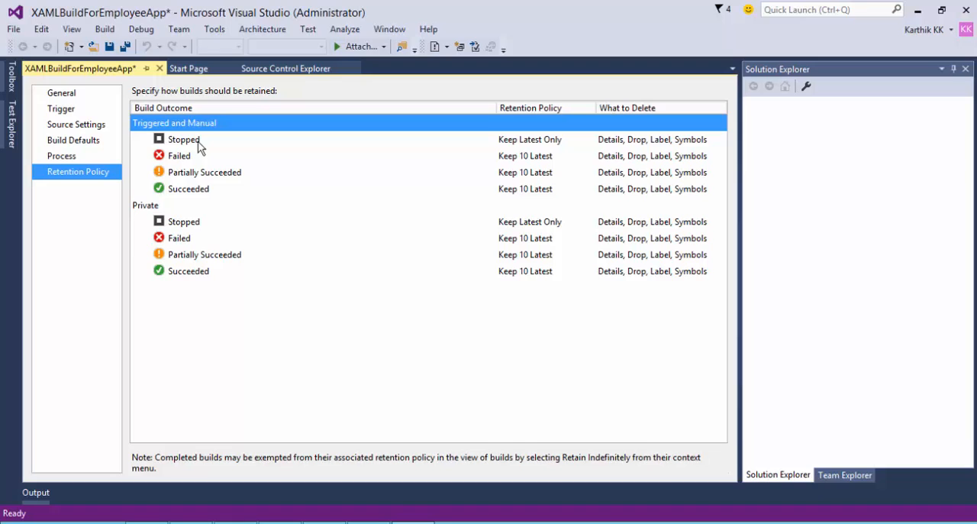
left_click(478, 162)
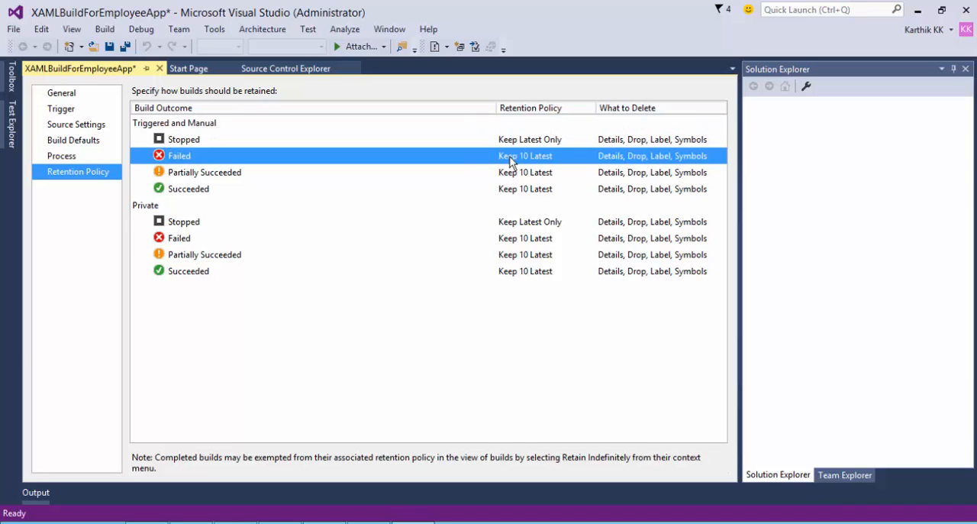
left_click(326, 177)
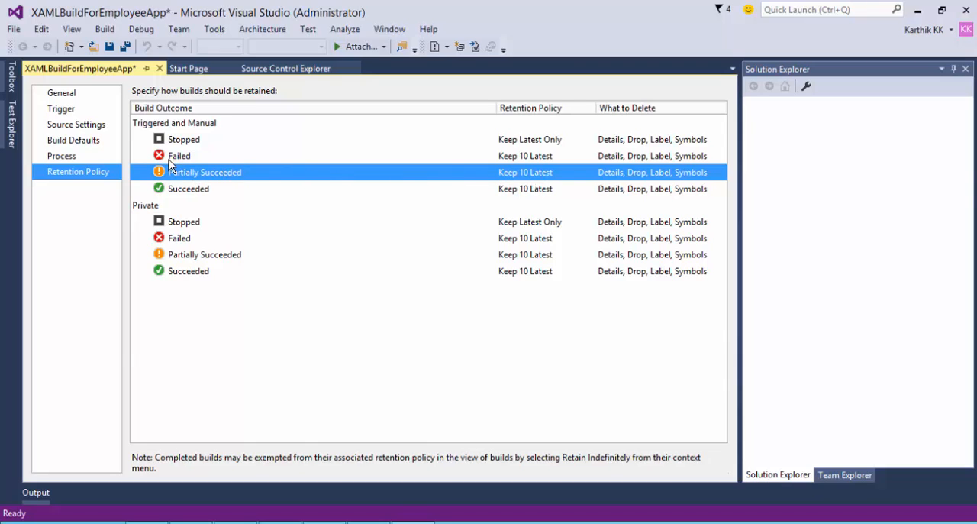
left_click(222, 142)
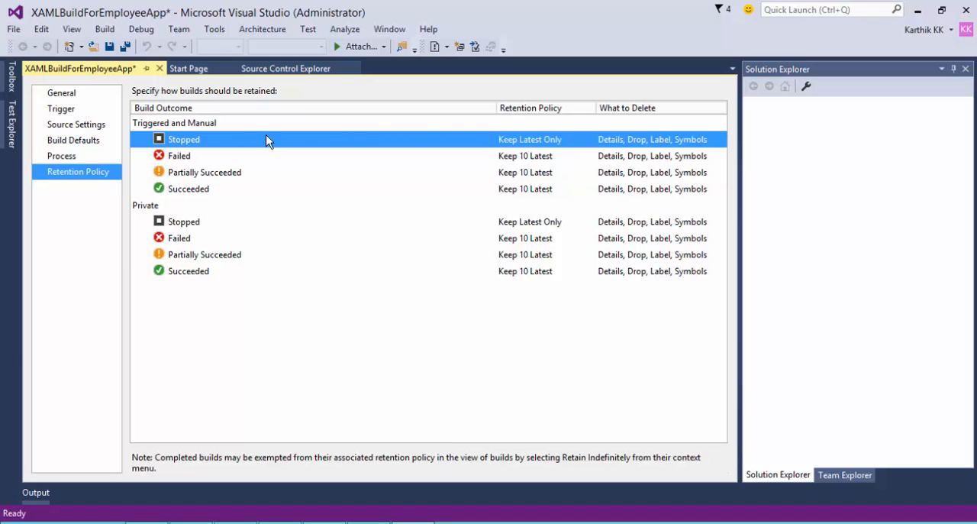
Save and close the XAMLBuildForEmployeeApp definition, and return to the builds of EmployeeProject.
left_click(254, 125)
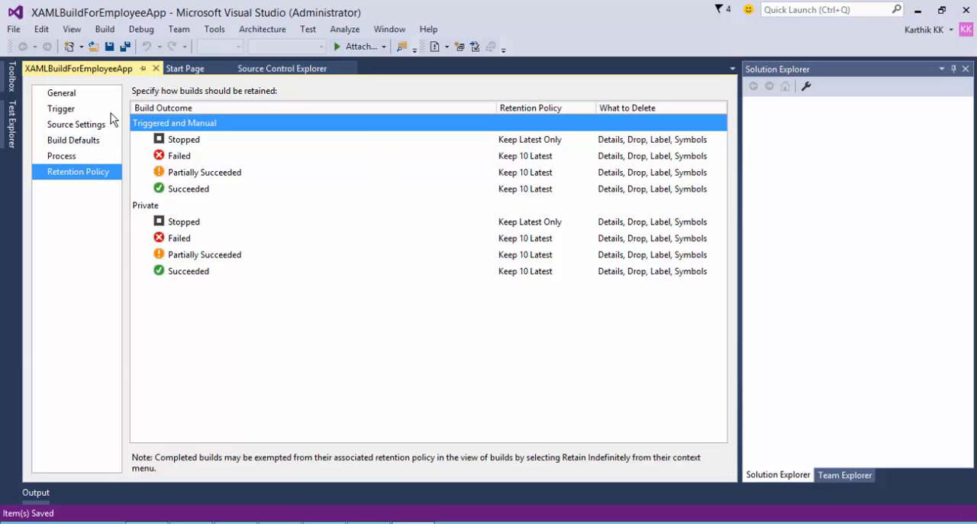
left_click(157, 69)
left_click(861, 474)
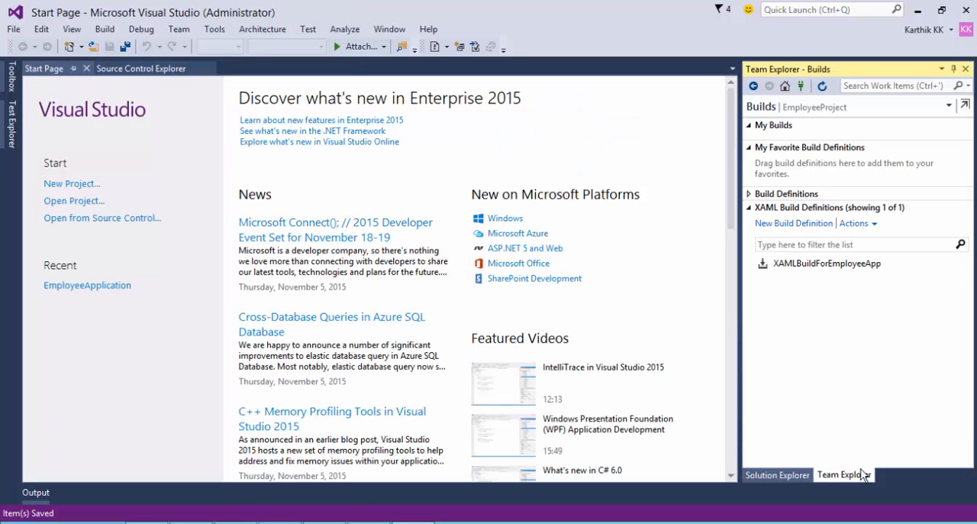
Queue a new build of XAMLBuildForEmployeeApp from the latest sources on Default Controller - server with Normal priority.
left_click(796, 267)
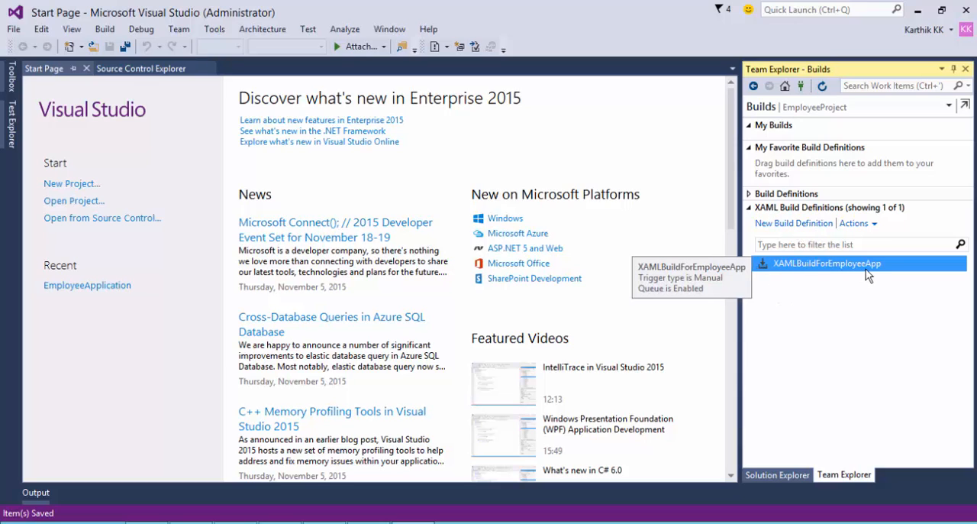
right_click(779, 267)
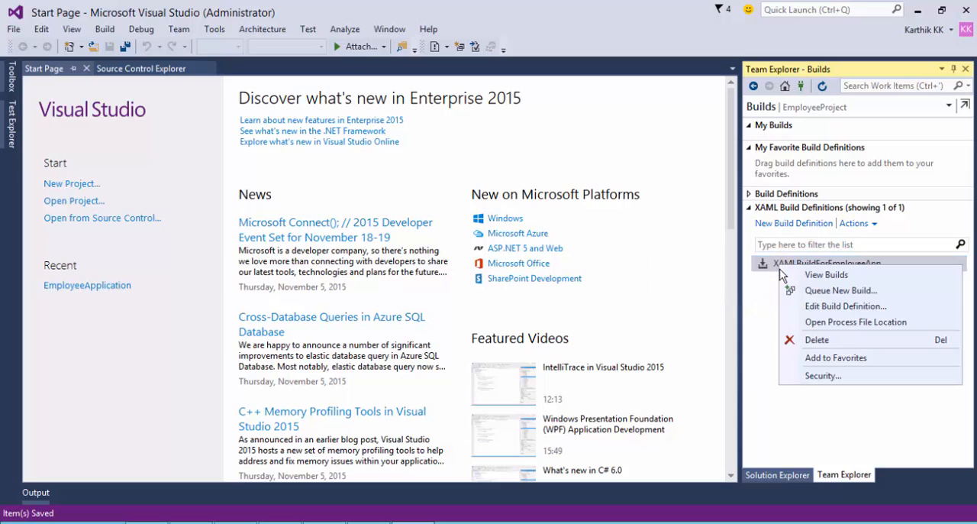
left_click(819, 289)
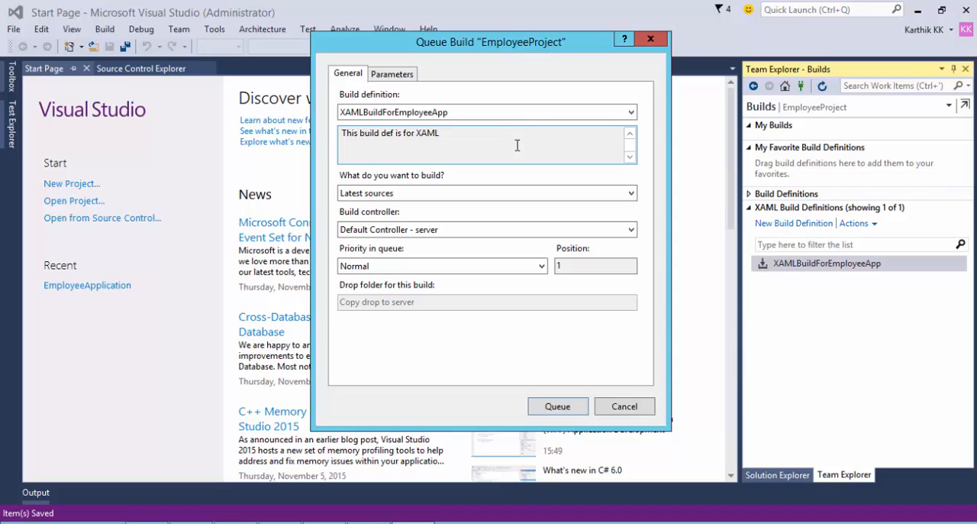
left_click_drag(537, 42, 467, 61)
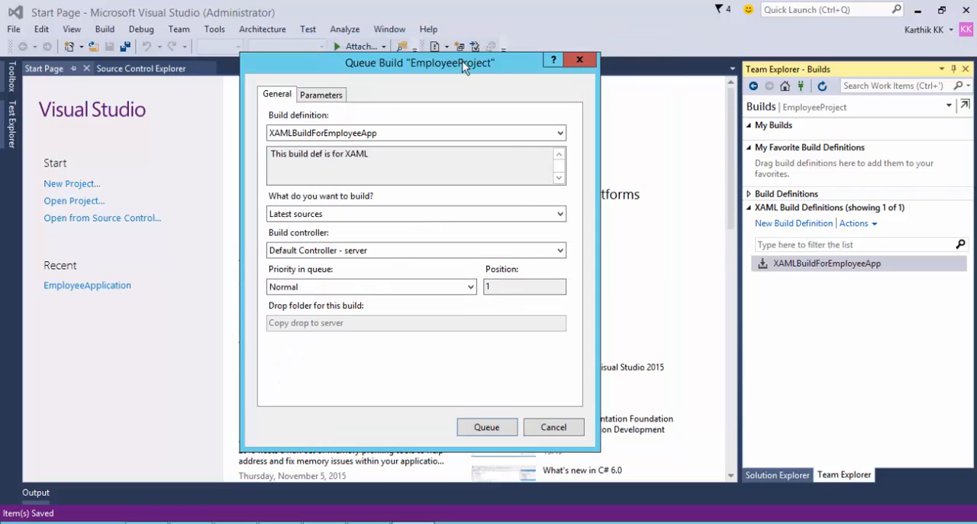
left_click(408, 250)
left_click(408, 255)
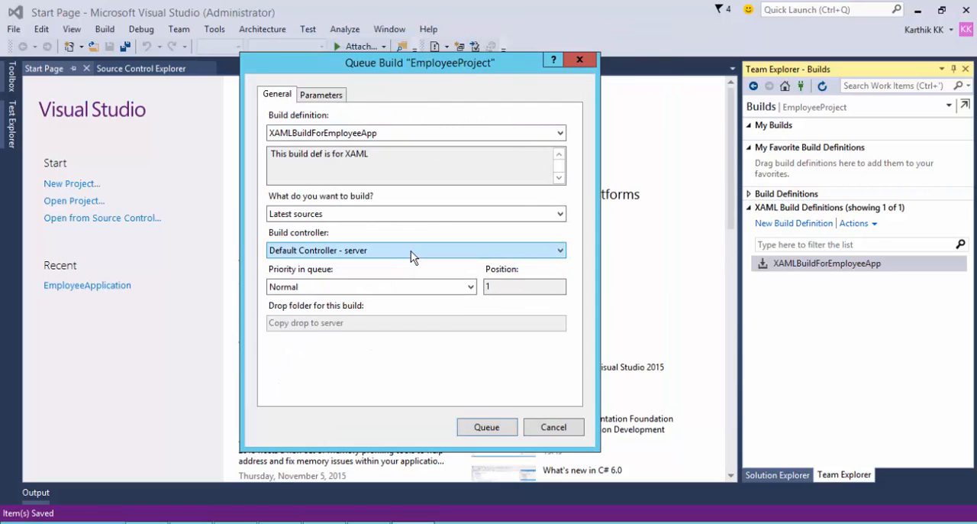
left_click(487, 426)
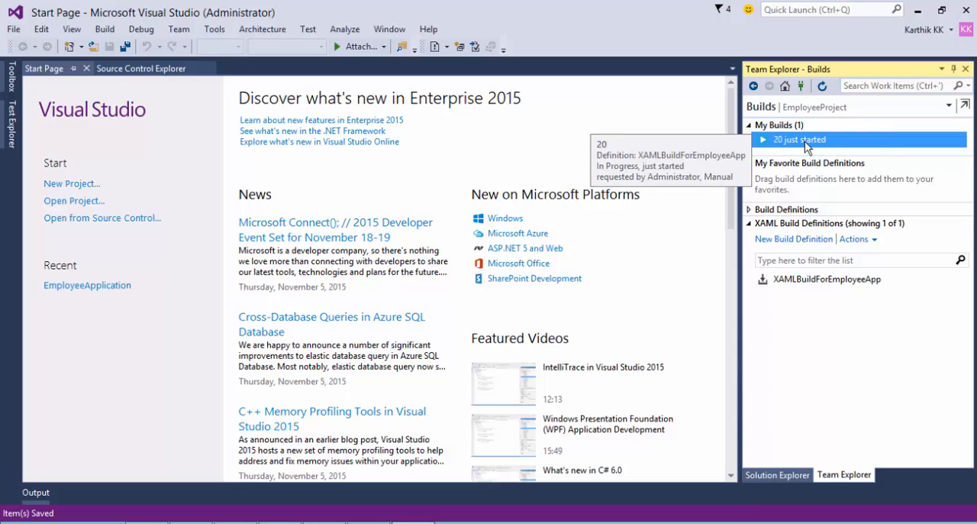
Open the queued build's web page and examine its summary, artifacts, log and build status.
double_click(824, 142)
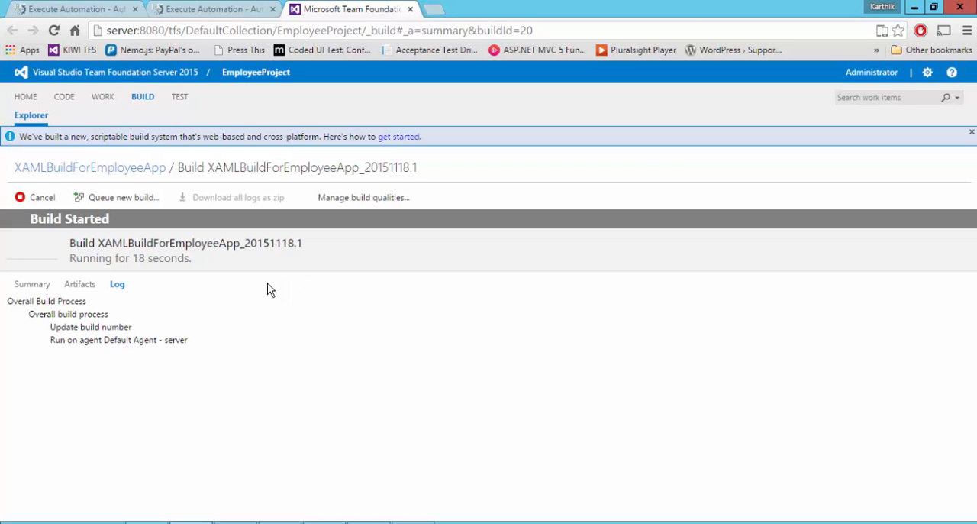
left_click(35, 285)
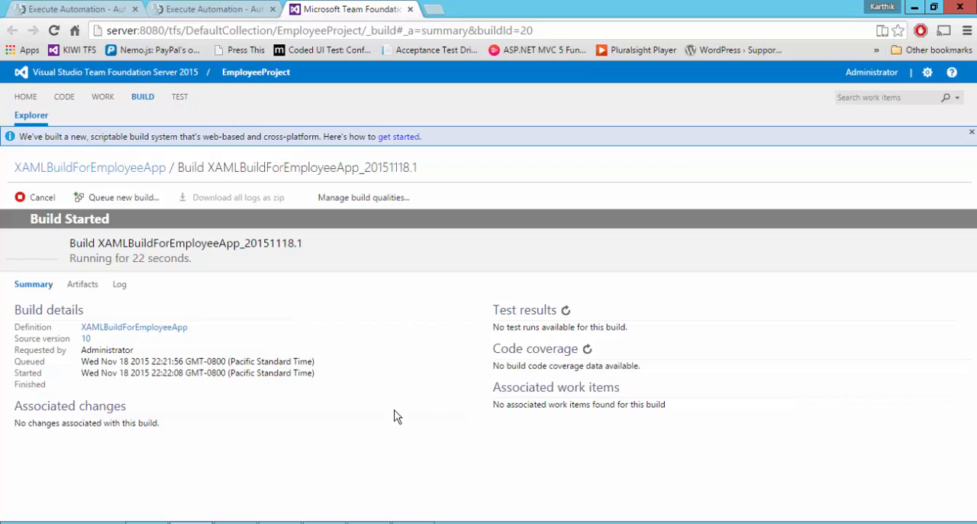
left_click(83, 284)
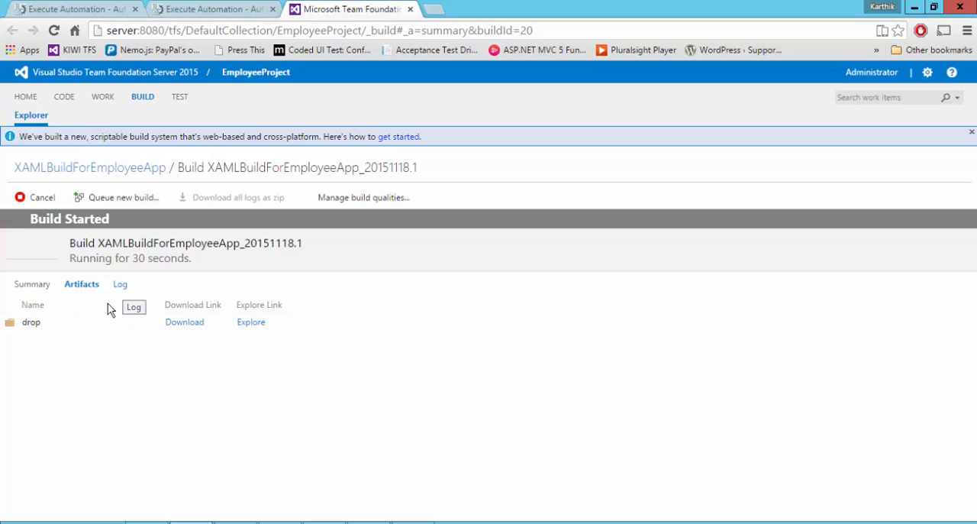
left_click(121, 285)
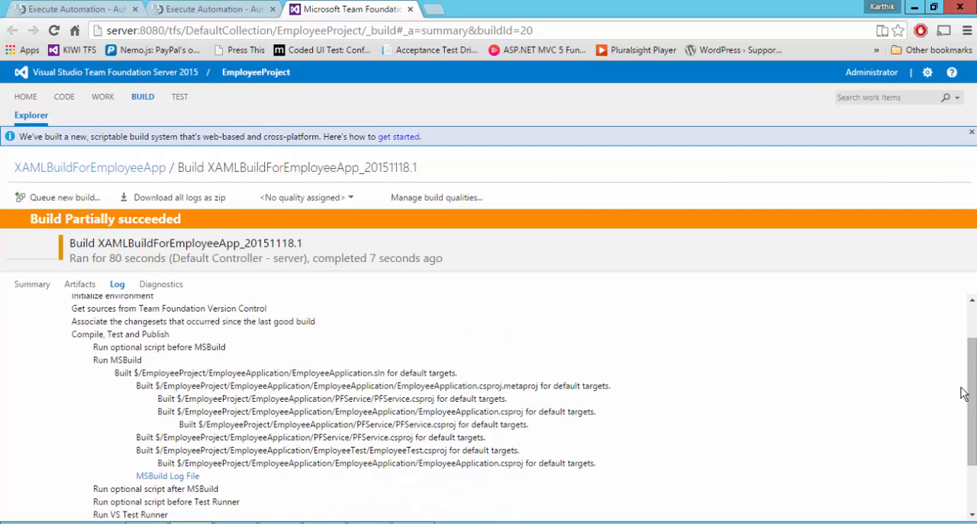
left_click_drag(972, 388, 973, 319)
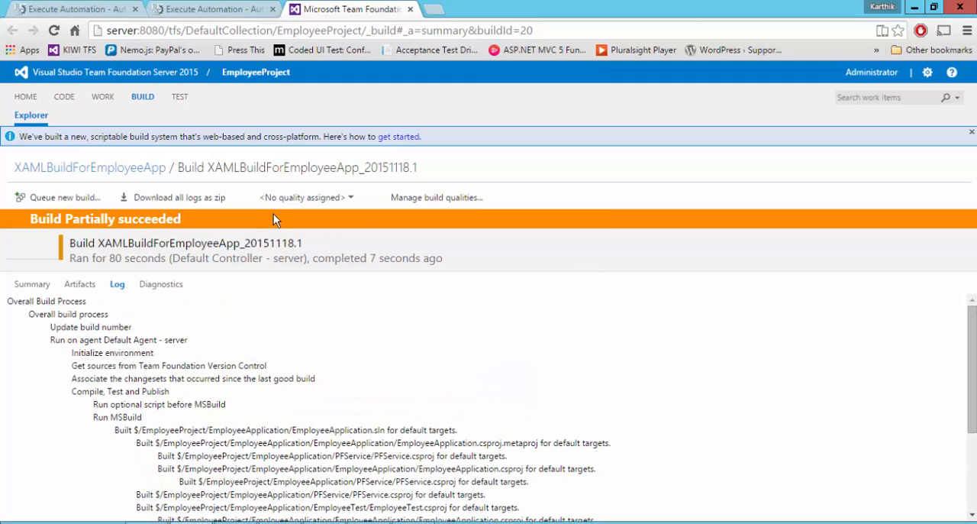
left_click_drag(31, 220, 205, 221)
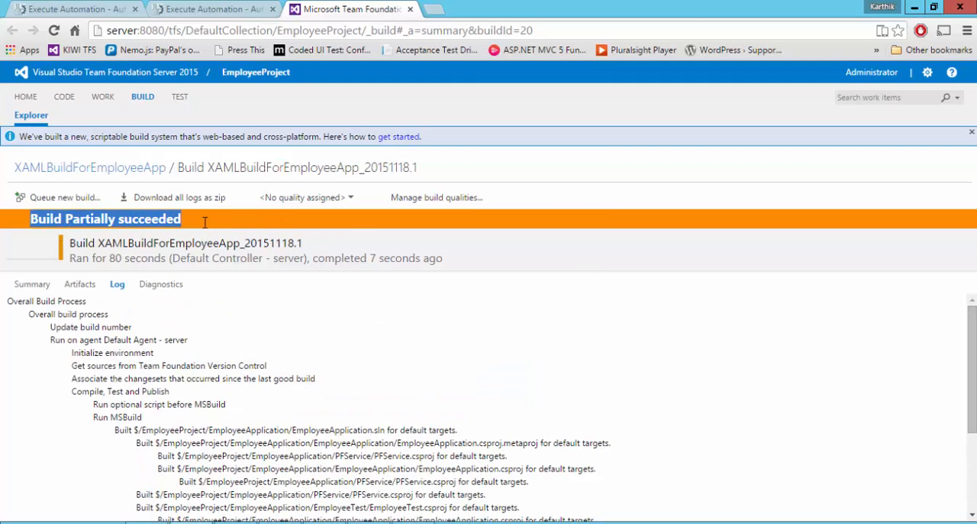
Explore the build's drop artifact and expand its folder to view the output files.
left_click(81, 286)
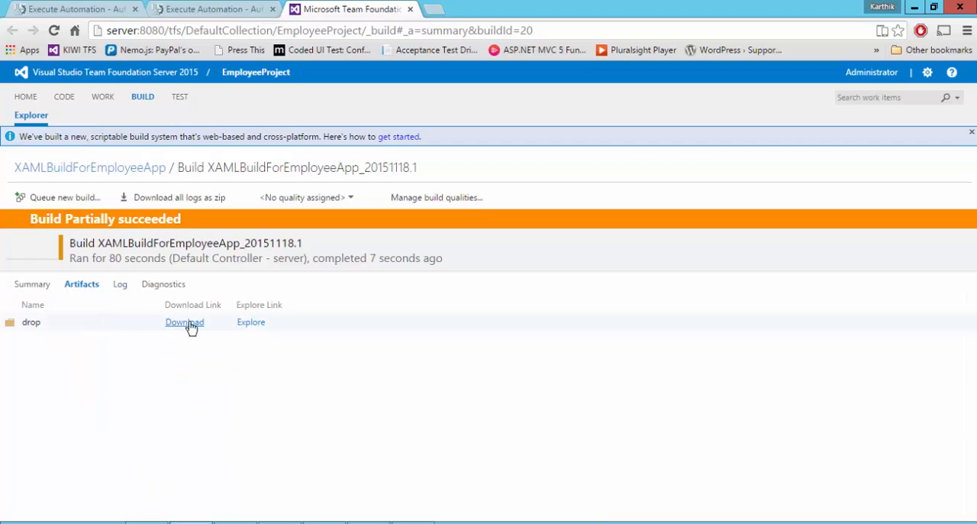
left_click(252, 323)
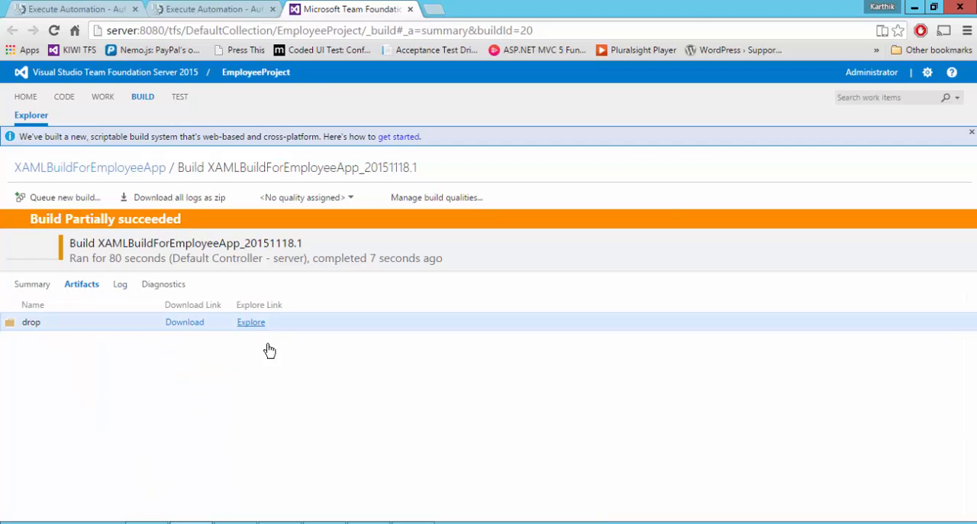
left_click(335, 121)
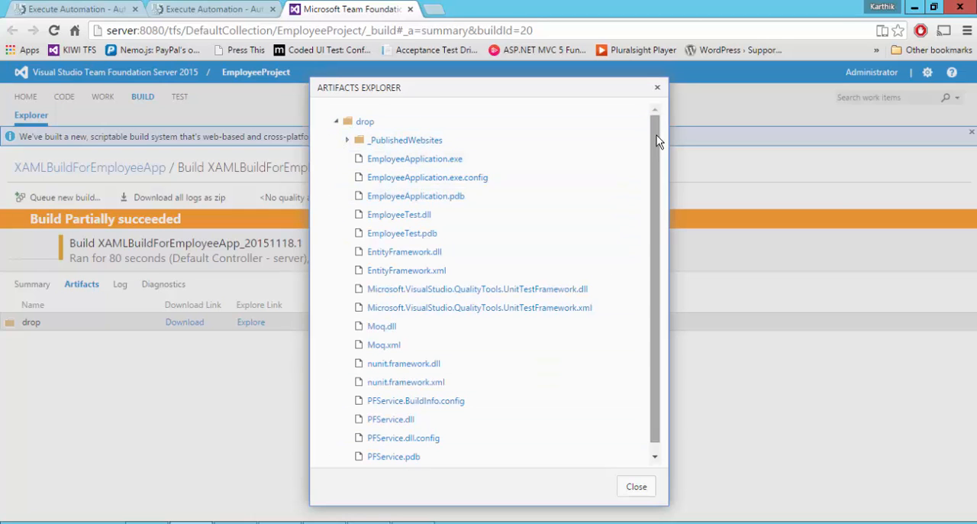
Examine the drop artifact's output files, including the contents of the PFService folder under _PublishedWebsites.
left_click_drag(656, 142, 658, 207)
left_click_drag(654, 295, 655, 109)
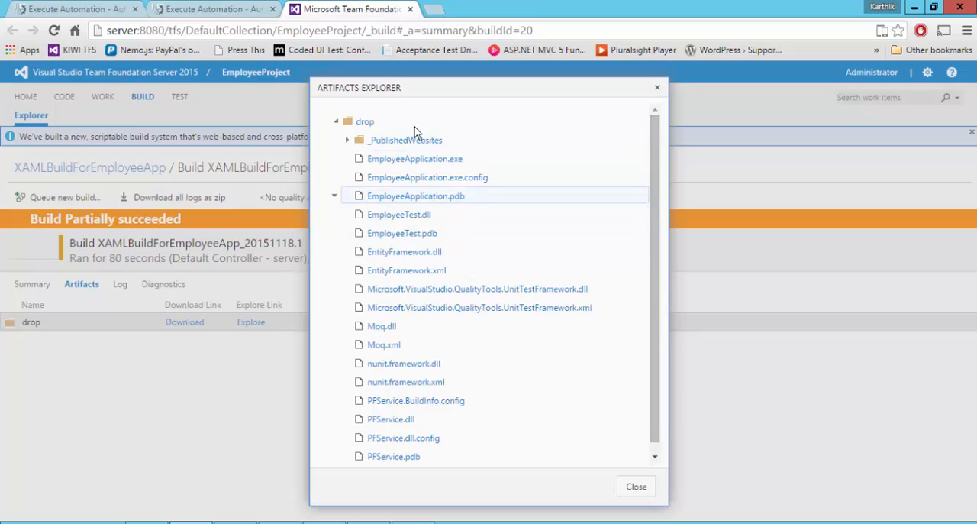
left_click(348, 141)
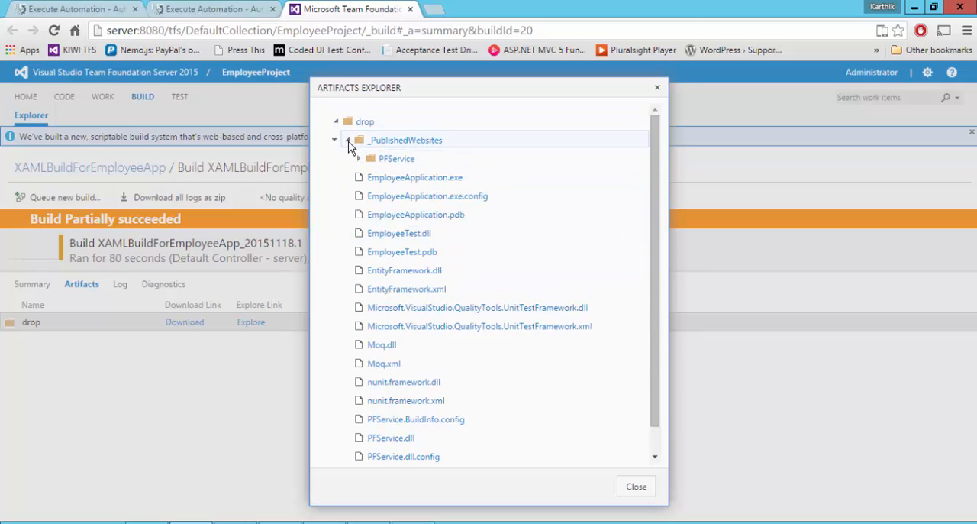
left_click(348, 142)
left_click(348, 142)
left_click(358, 159)
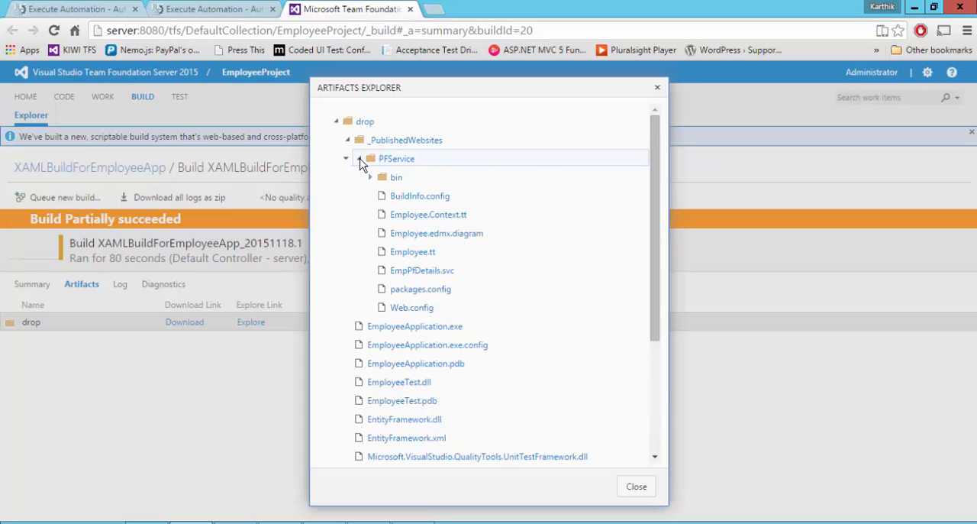
left_click(360, 160)
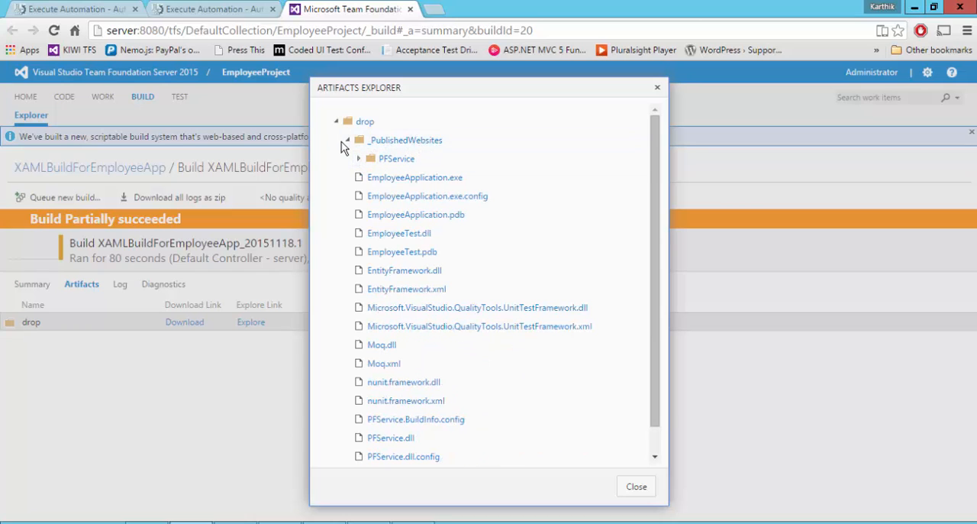
Collapse the drop folder, close the Artifacts Explorer and download the drop artifact.
left_click(336, 120)
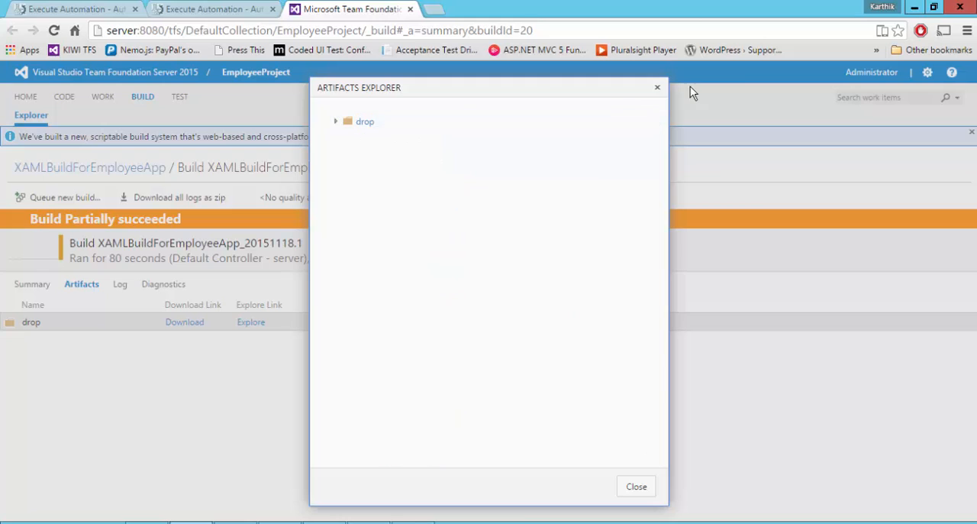
left_click(657, 87)
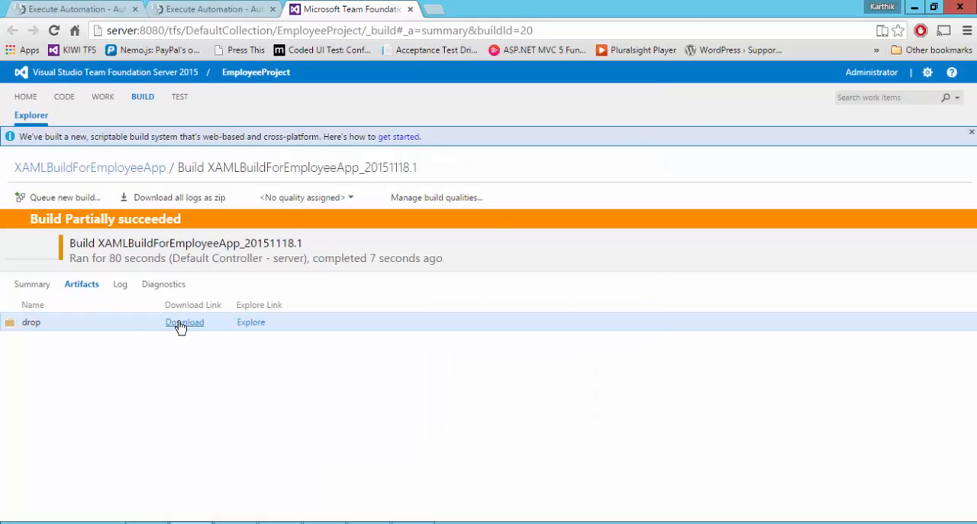
left_click(180, 327)
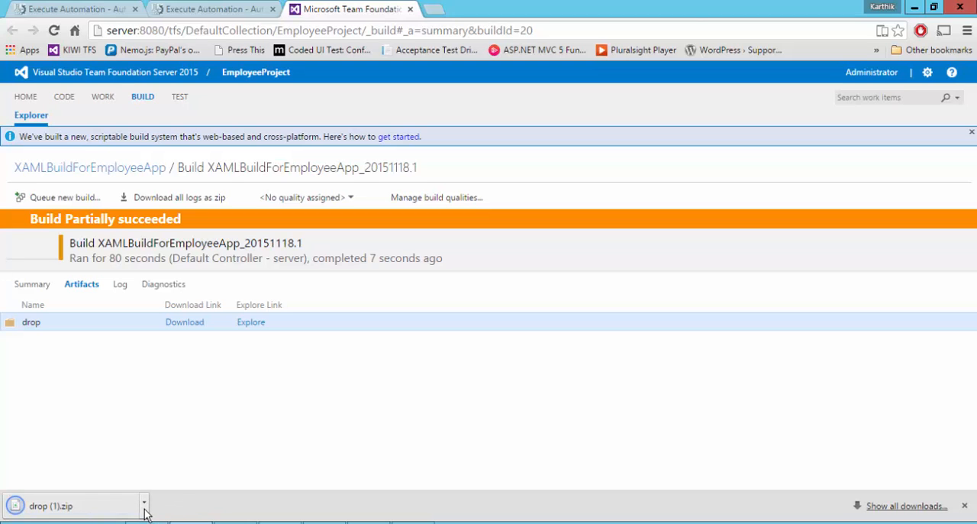
Examine the build summary's reported issues and compare them with the overall build status.
left_click(32, 284)
scroll(243, 393, "down", 1)
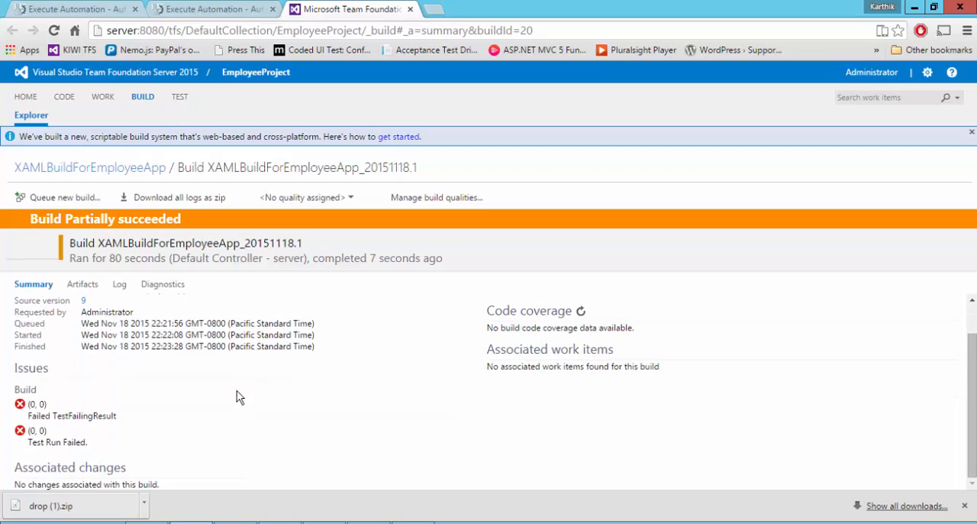
left_click_drag(31, 438, 23, 416)
left_click(104, 417)
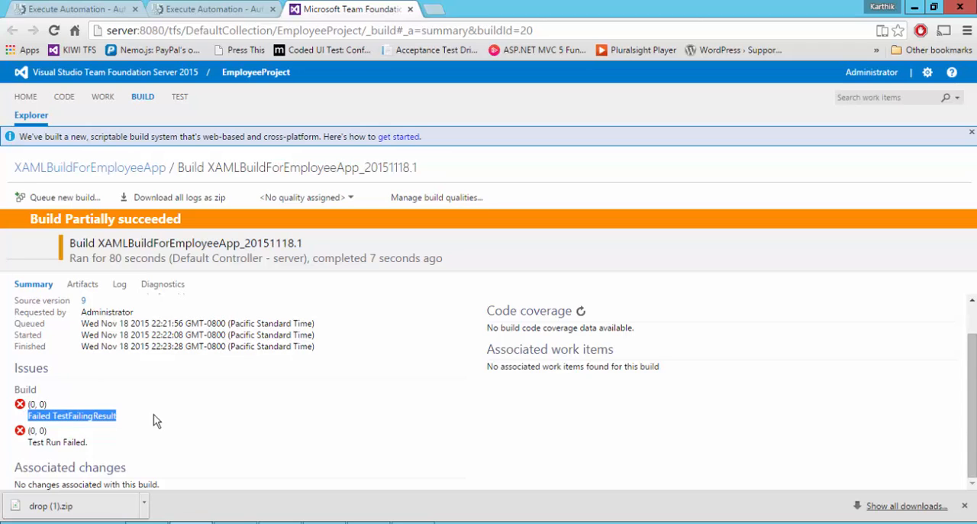
left_click(123, 440)
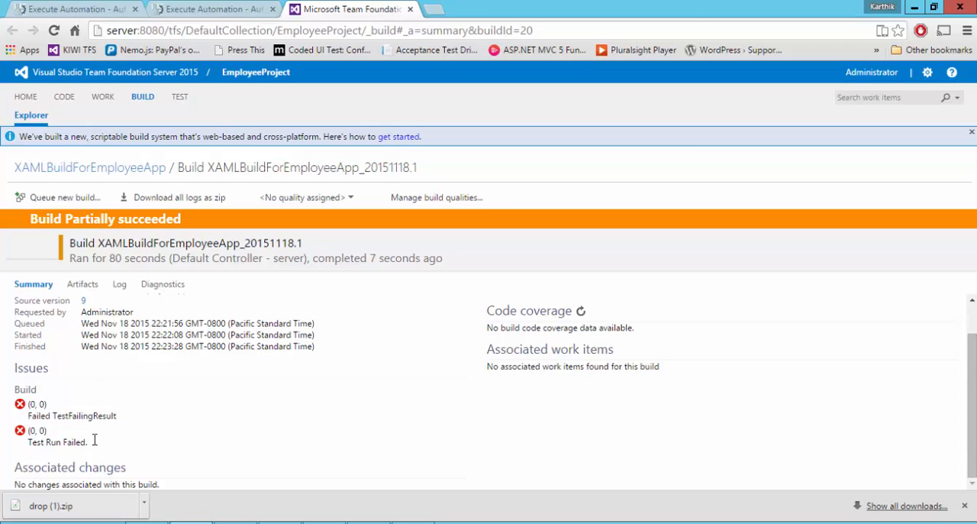
left_click_drag(92, 433, 9, 402)
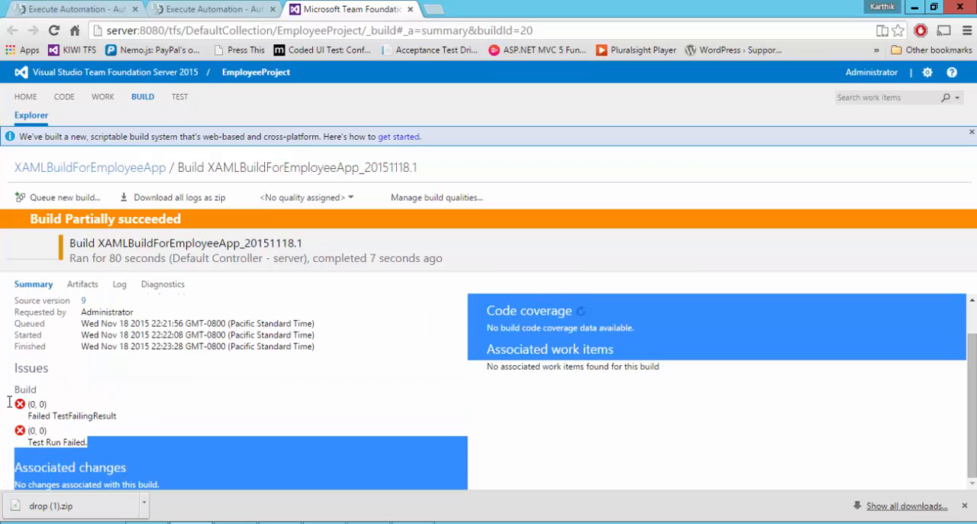
left_click(69, 214)
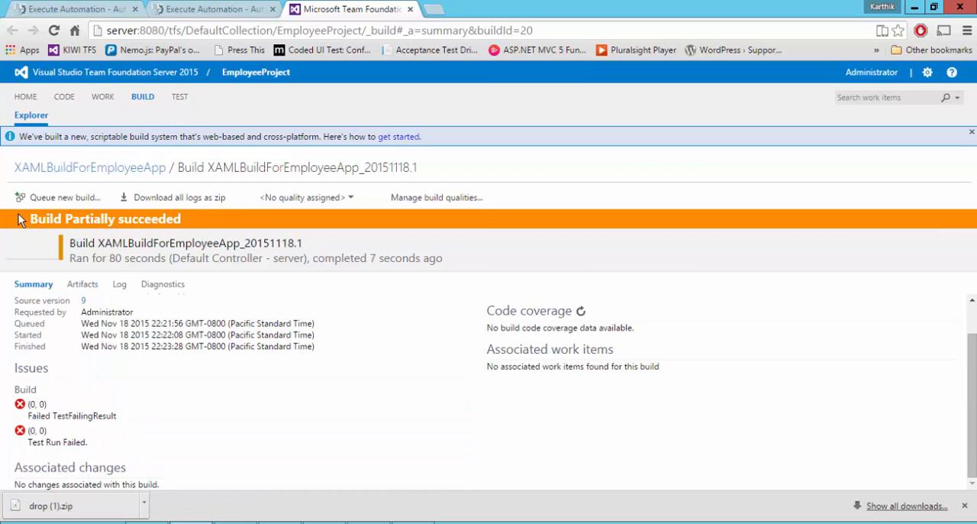
left_click_drag(22, 220, 206, 215)
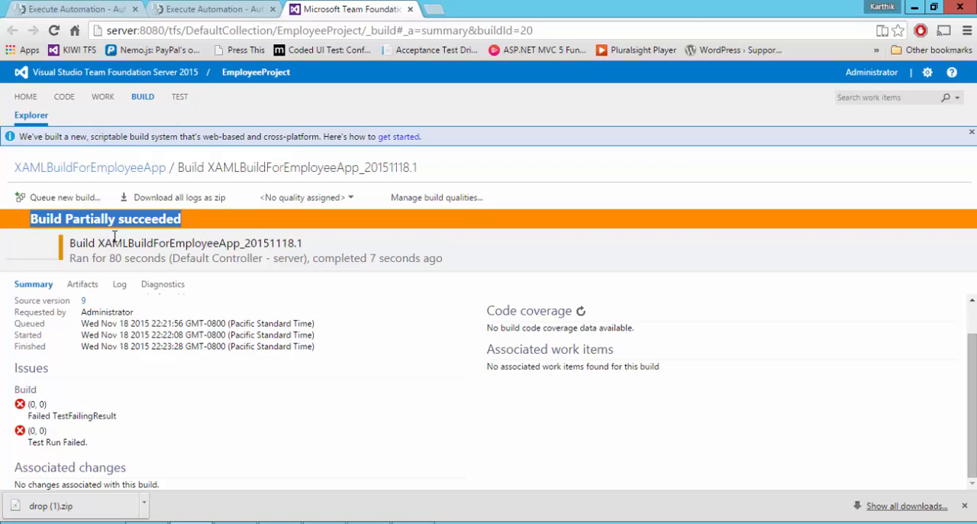
left_click_drag(89, 441, 26, 297)
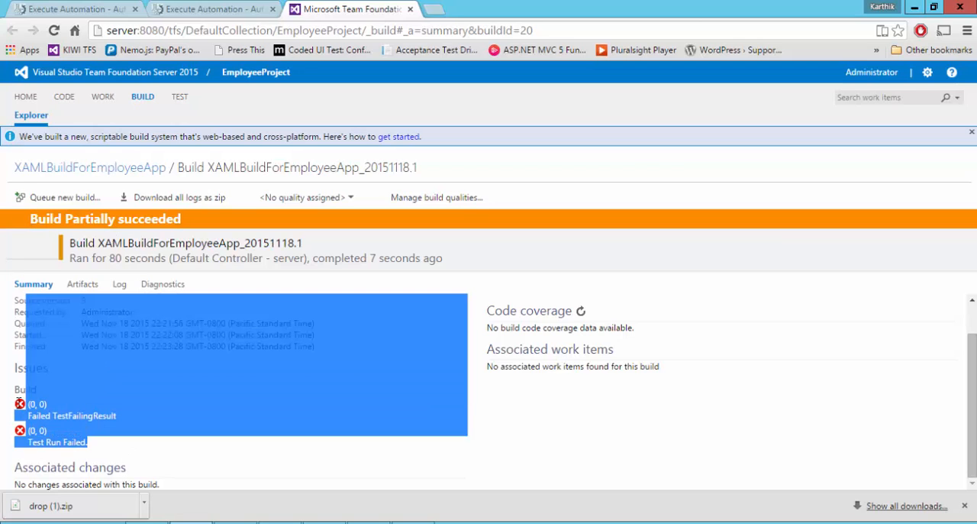
left_click_drag(26, 397, 27, 398)
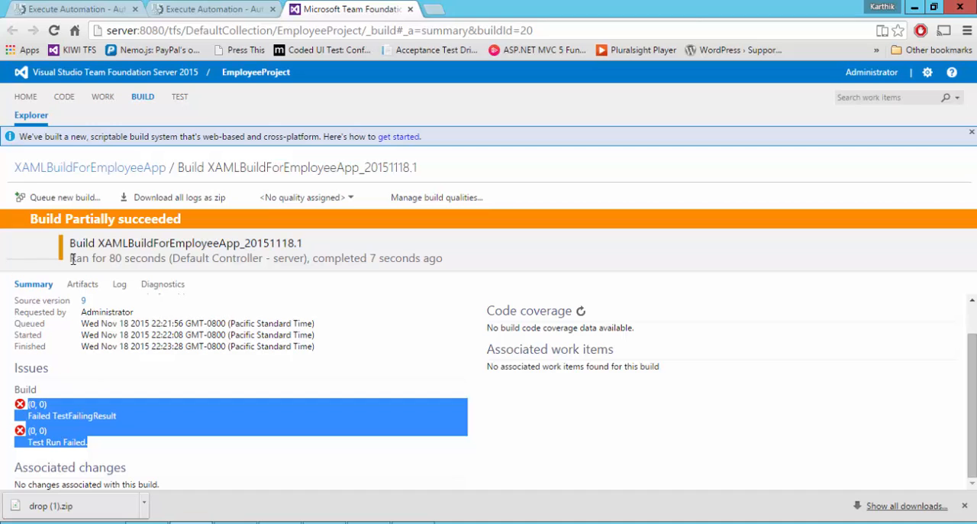
Review the build's log from the overall build process through its compile and test stages.
left_click(119, 286)
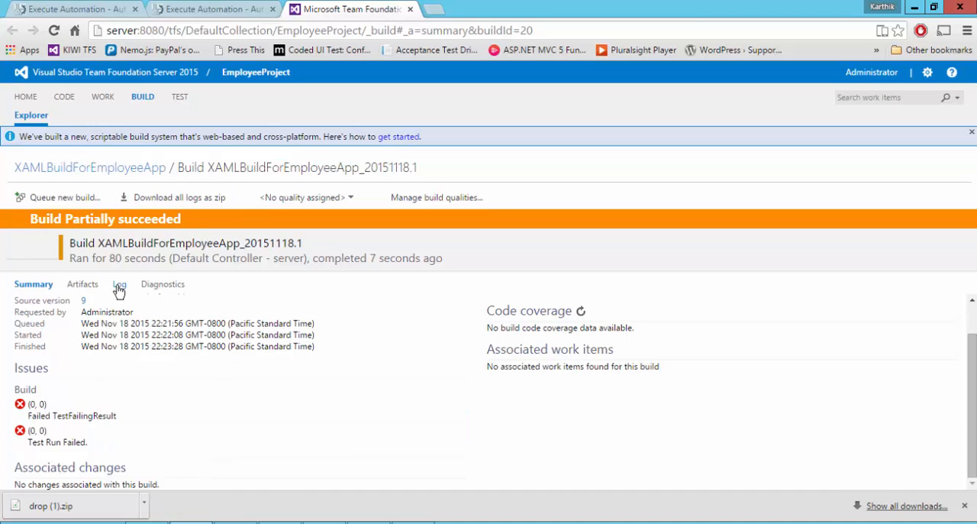
scroll(273, 362, "down", 5)
scroll(277, 364, "up", 6)
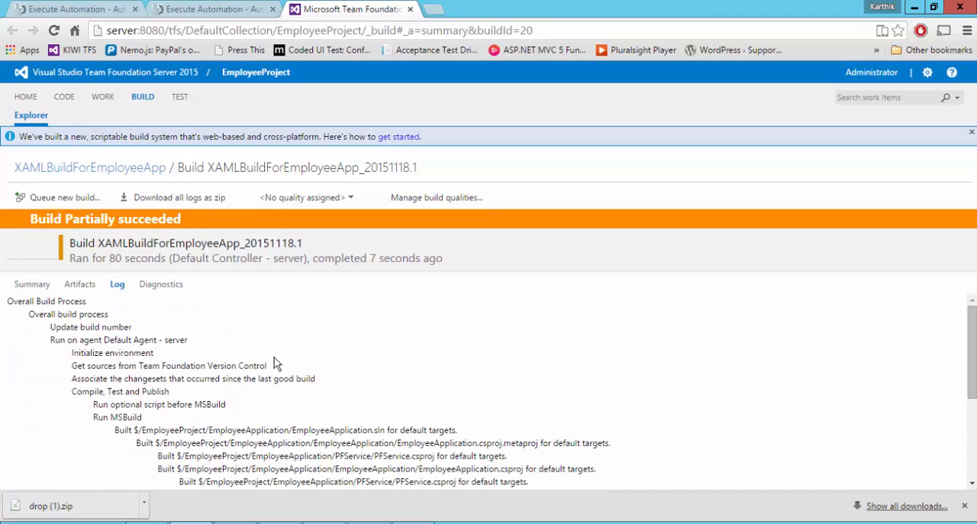
Examine the test run results and final actions in the build's diagnostics, and dismiss the downloads bar.
left_click(160, 285)
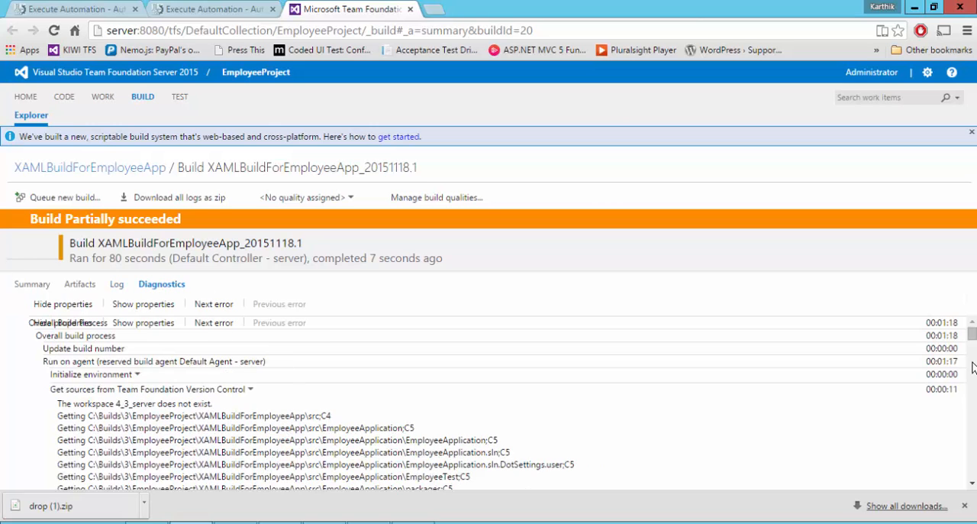
left_click_drag(973, 343, 973, 461)
left_click_drag(64, 445, 196, 483)
left_click_drag(972, 461, 972, 477)
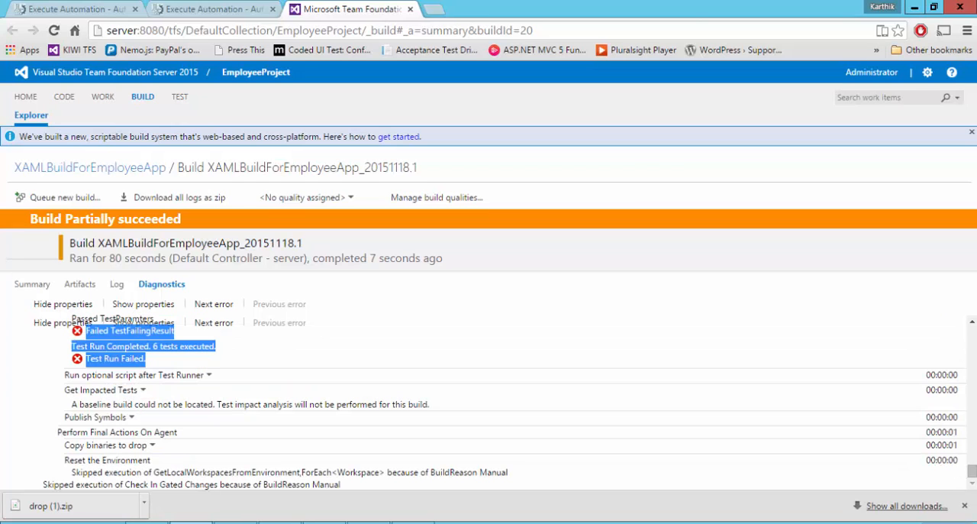
left_click(965, 506)
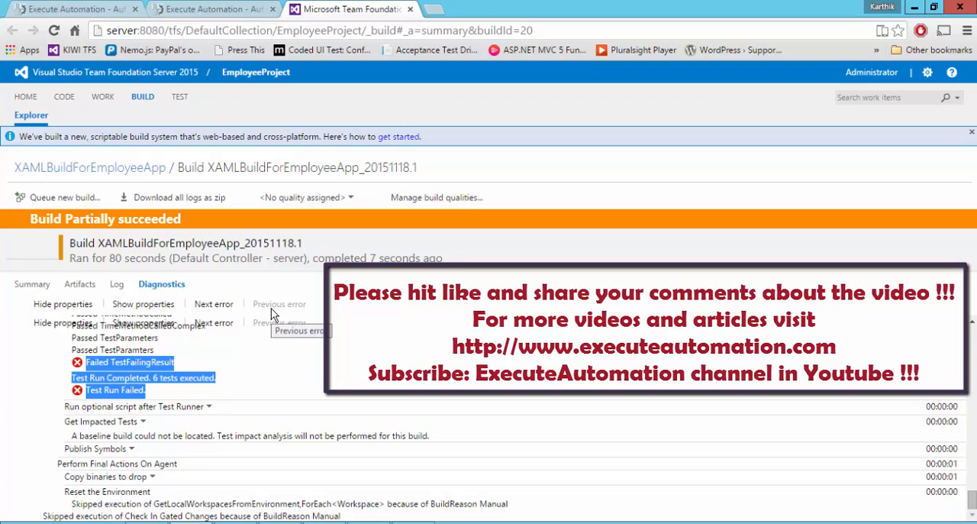
left_click(461, 322)
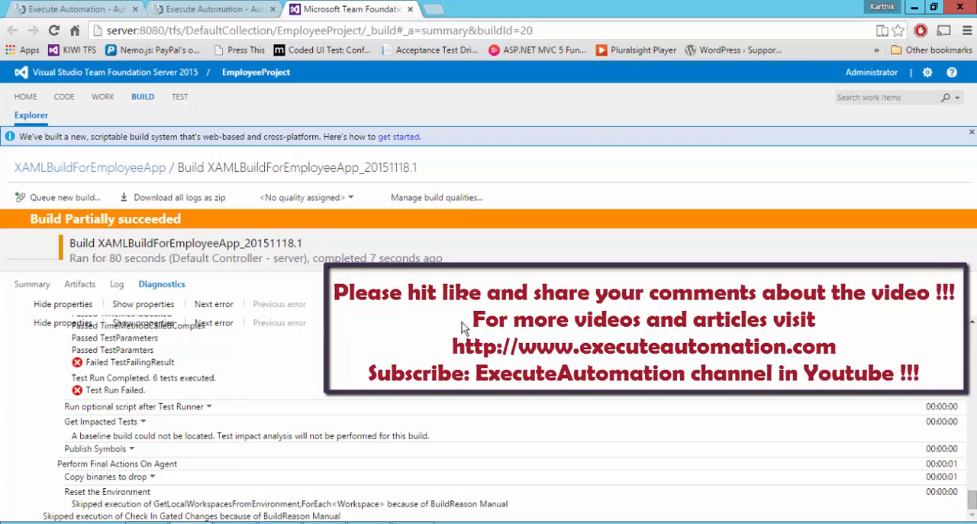